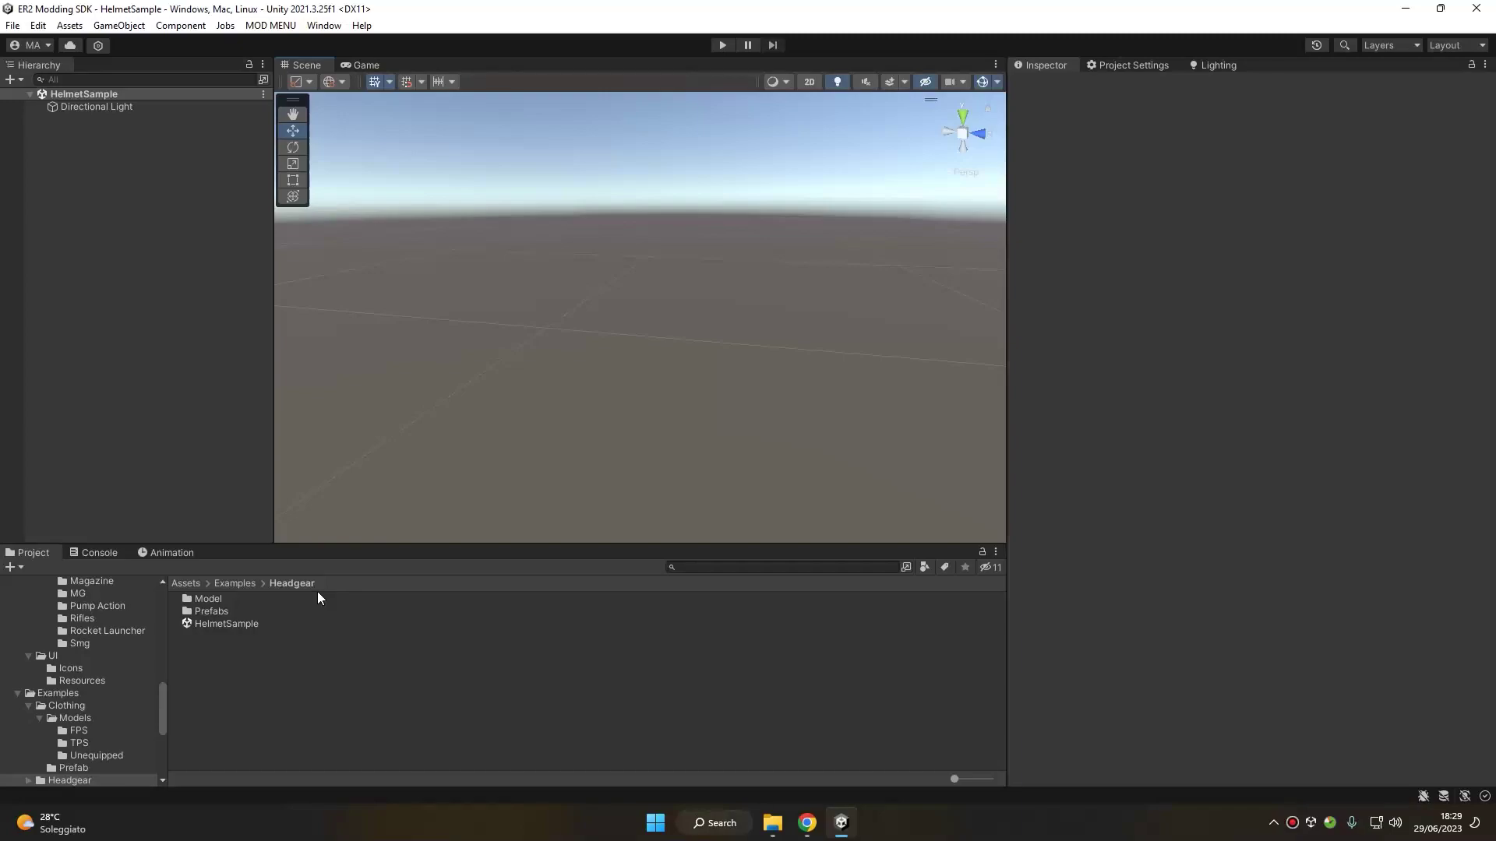
# - Open the Headgear Model folder and compare the previews of the SovietHelmet and SovietHelmet_lod models
pyautogui.doubleClick(207, 598)
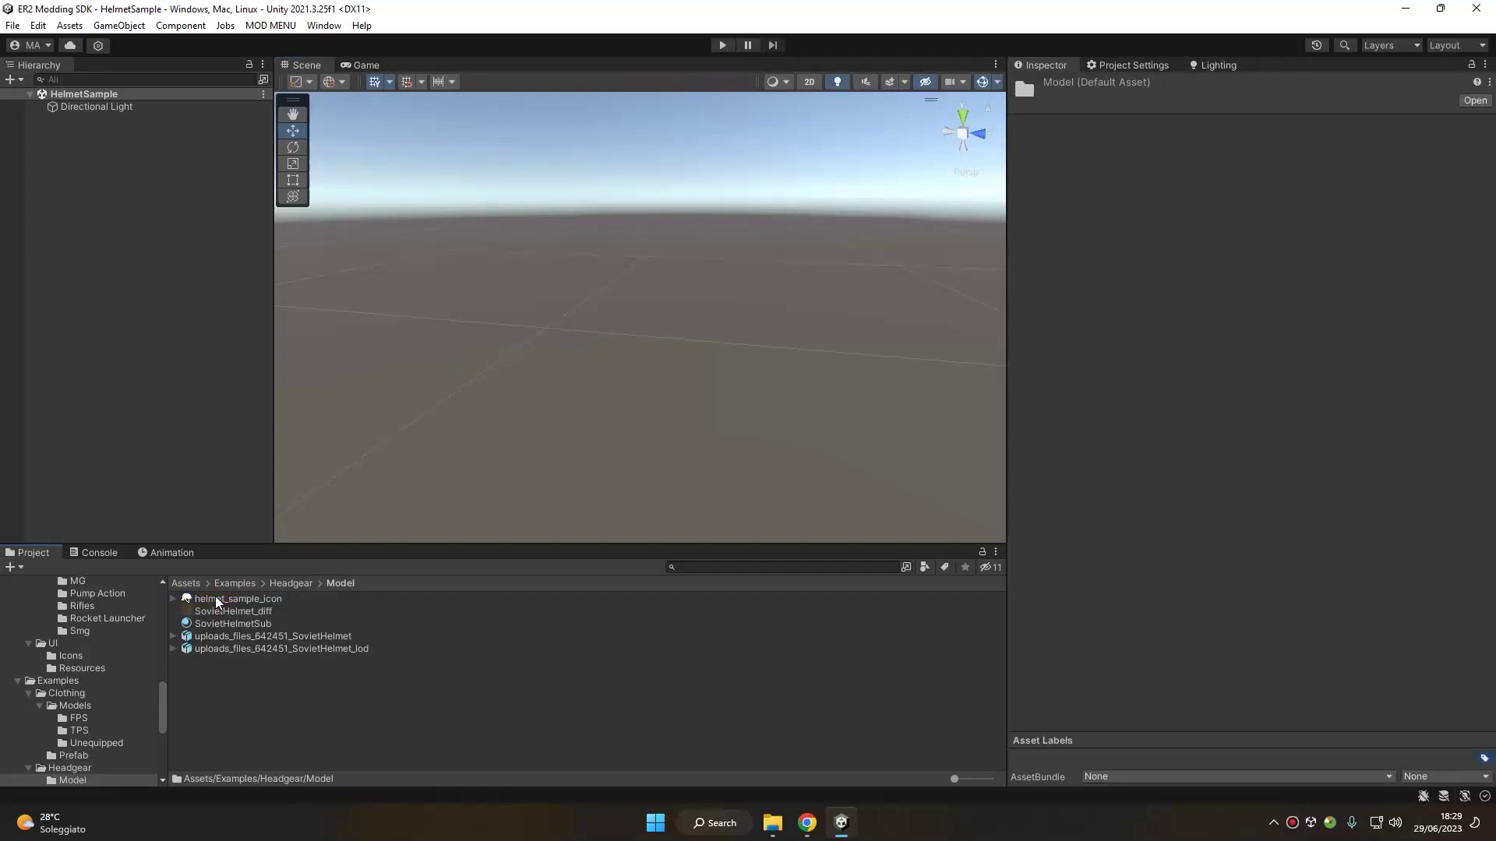
pyautogui.click(216, 635)
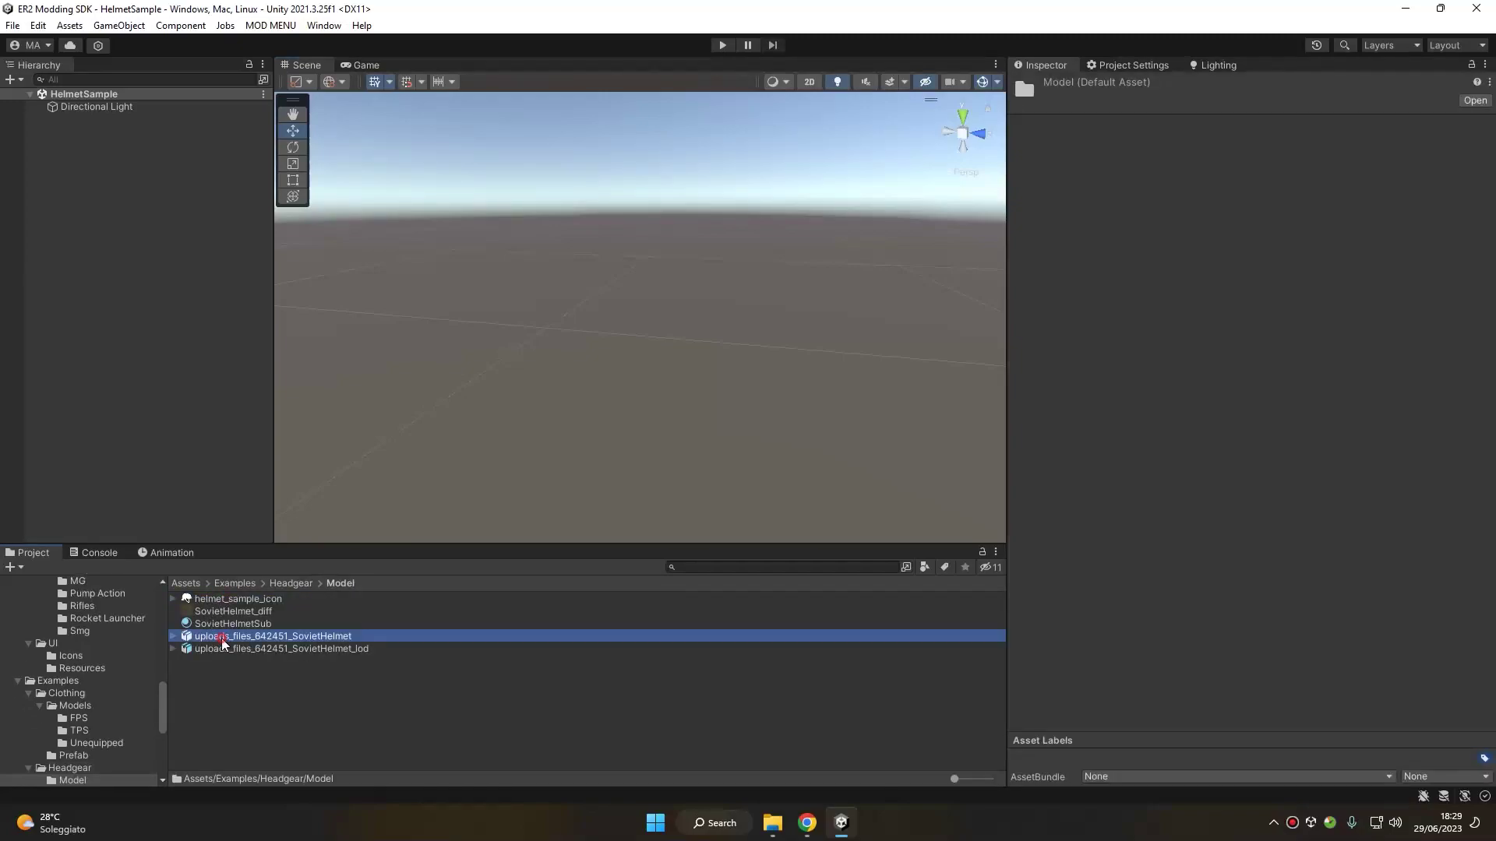
pyautogui.click(227, 648)
pyautogui.moveTo(1142, 620); pyautogui.dragTo(1129, 343)
pyautogui.moveTo(1358, 599); pyautogui.dragTo(1096, 561)
pyautogui.click(278, 636)
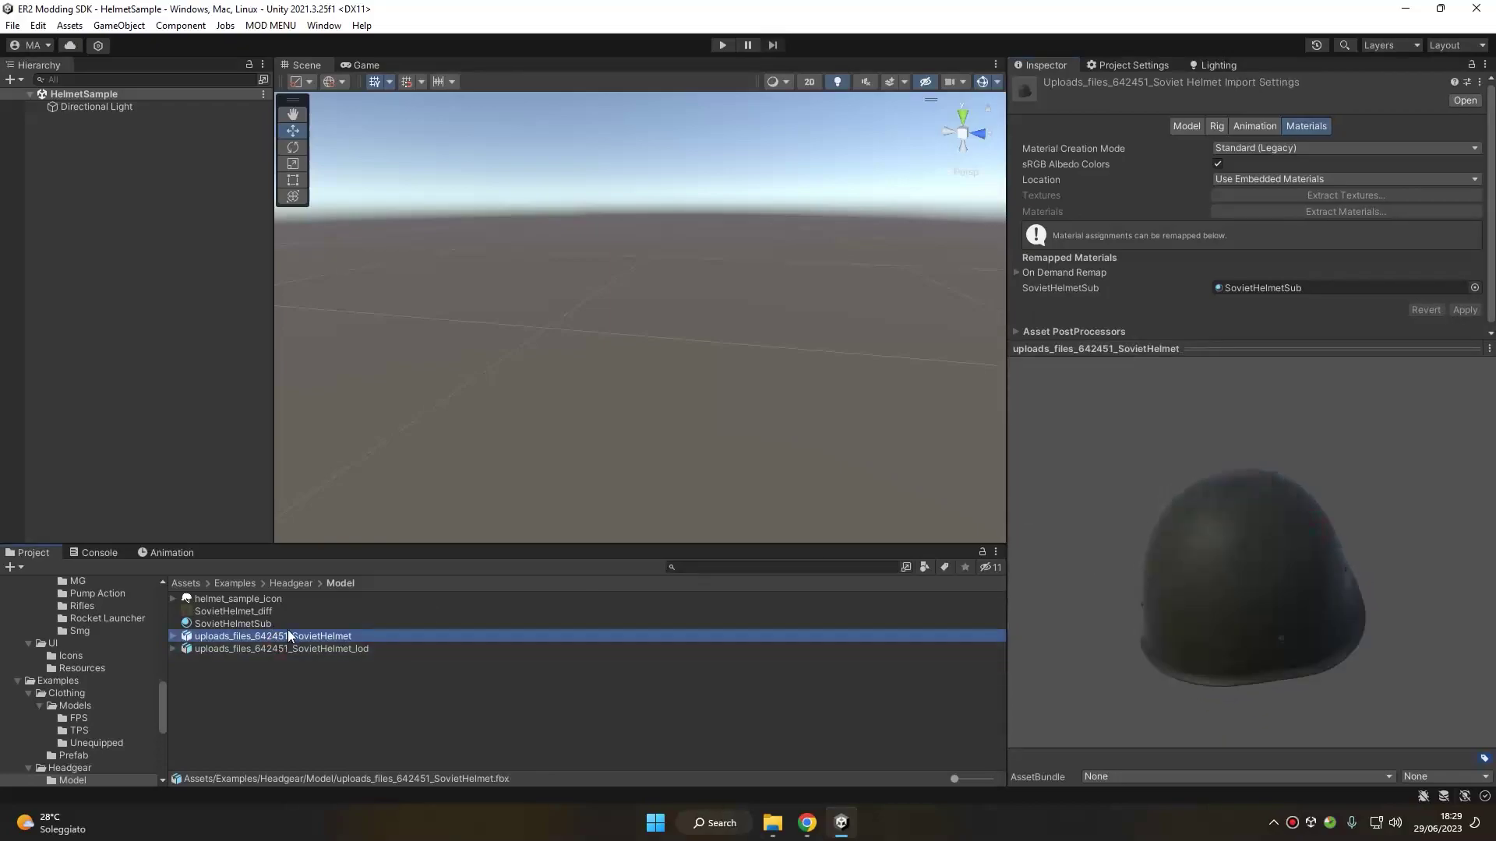
pyautogui.click(1045, 540)
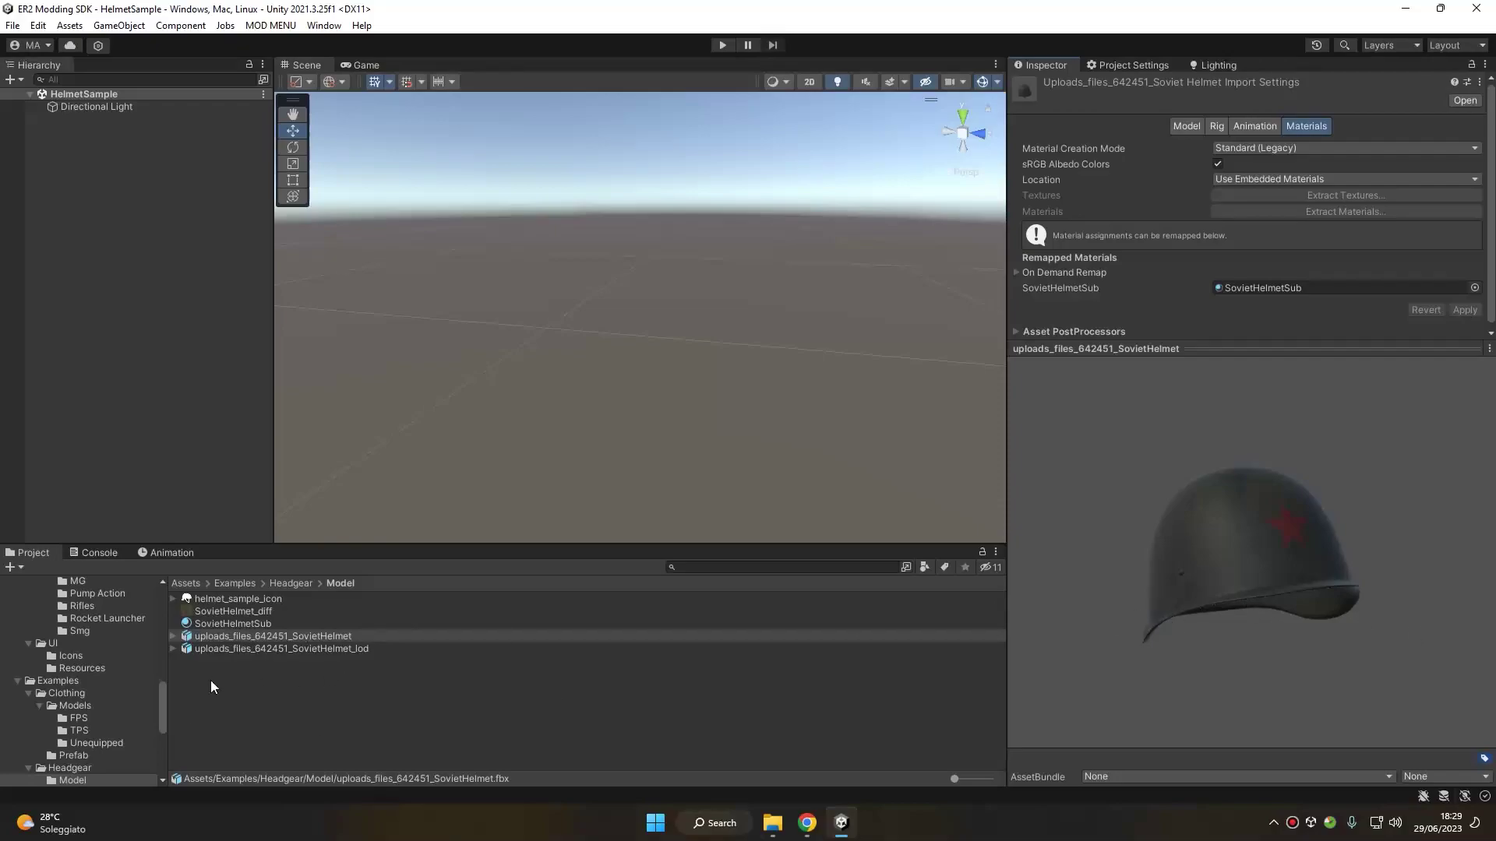
pyautogui.click(282, 648)
pyautogui.click(283, 633)
pyautogui.click(281, 647)
# - Create a HeadGear clothing template in the scene from the uploads_files_642451_SovietHelmet model
pyautogui.click(271, 637)
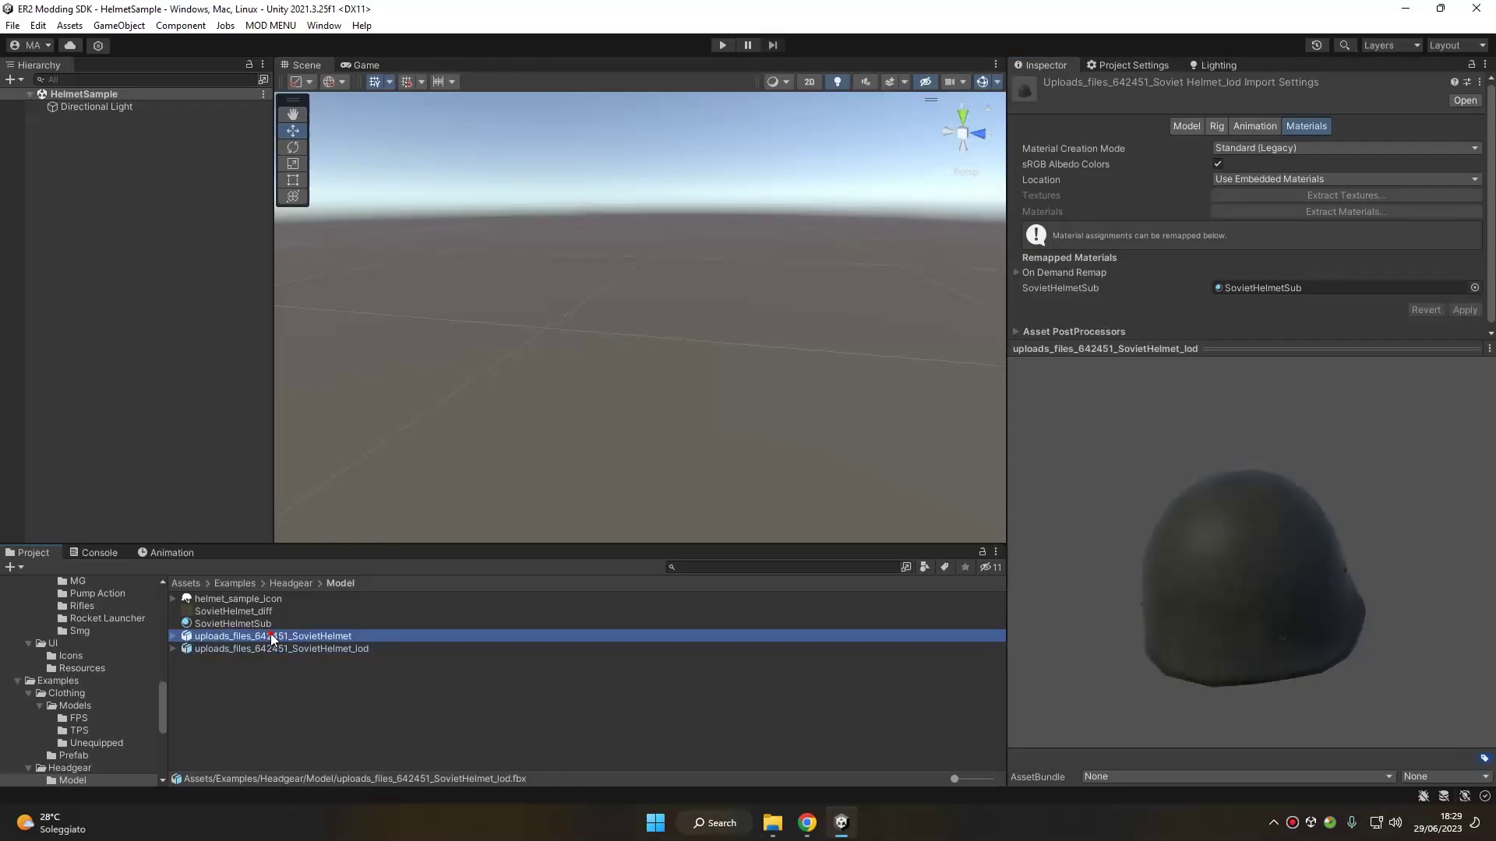
pyautogui.rightClick(271, 637)
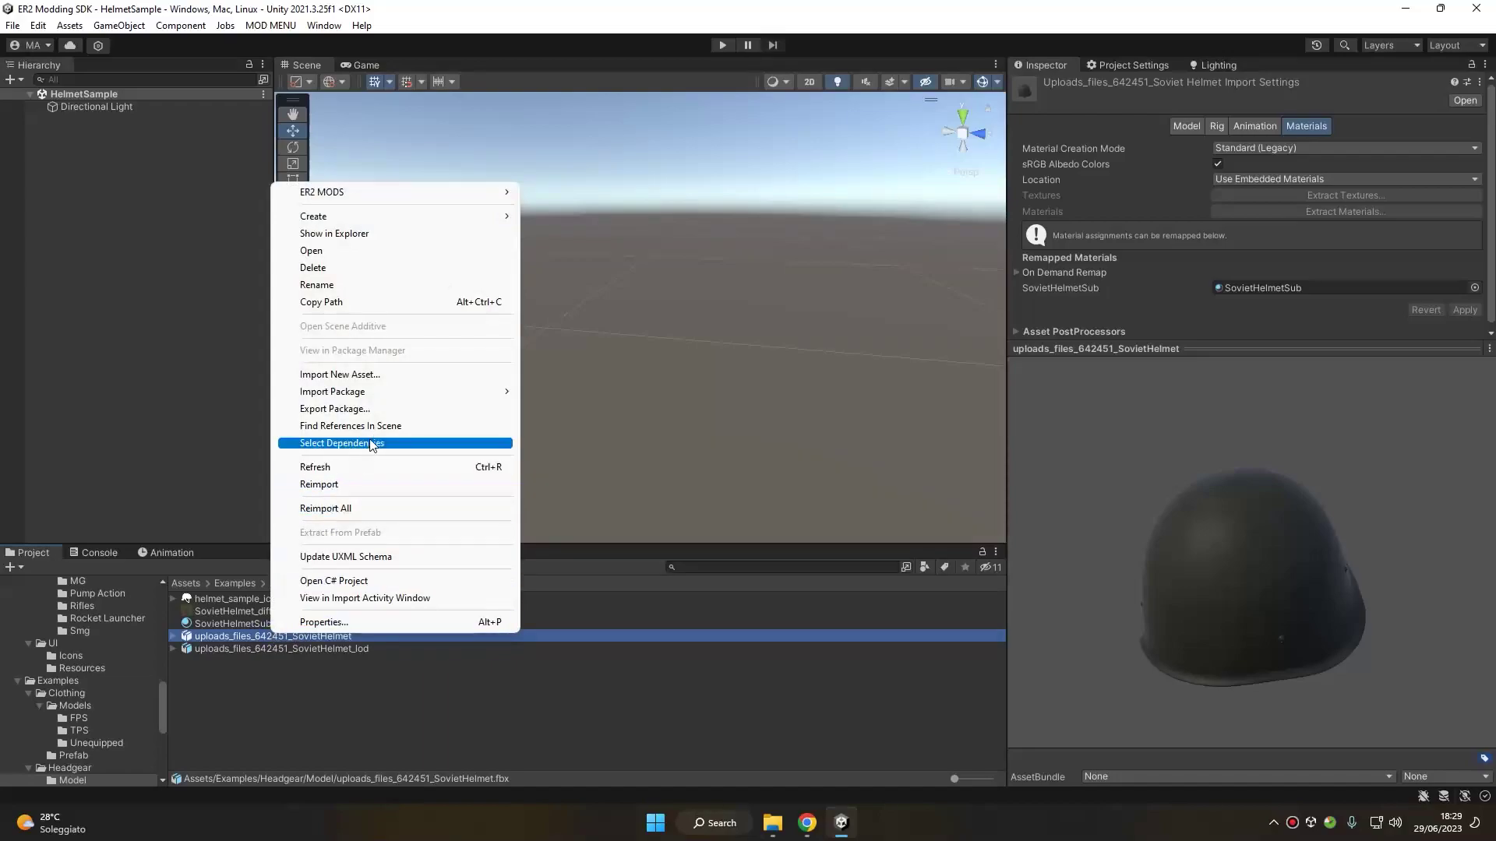
pyautogui.click(411, 193)
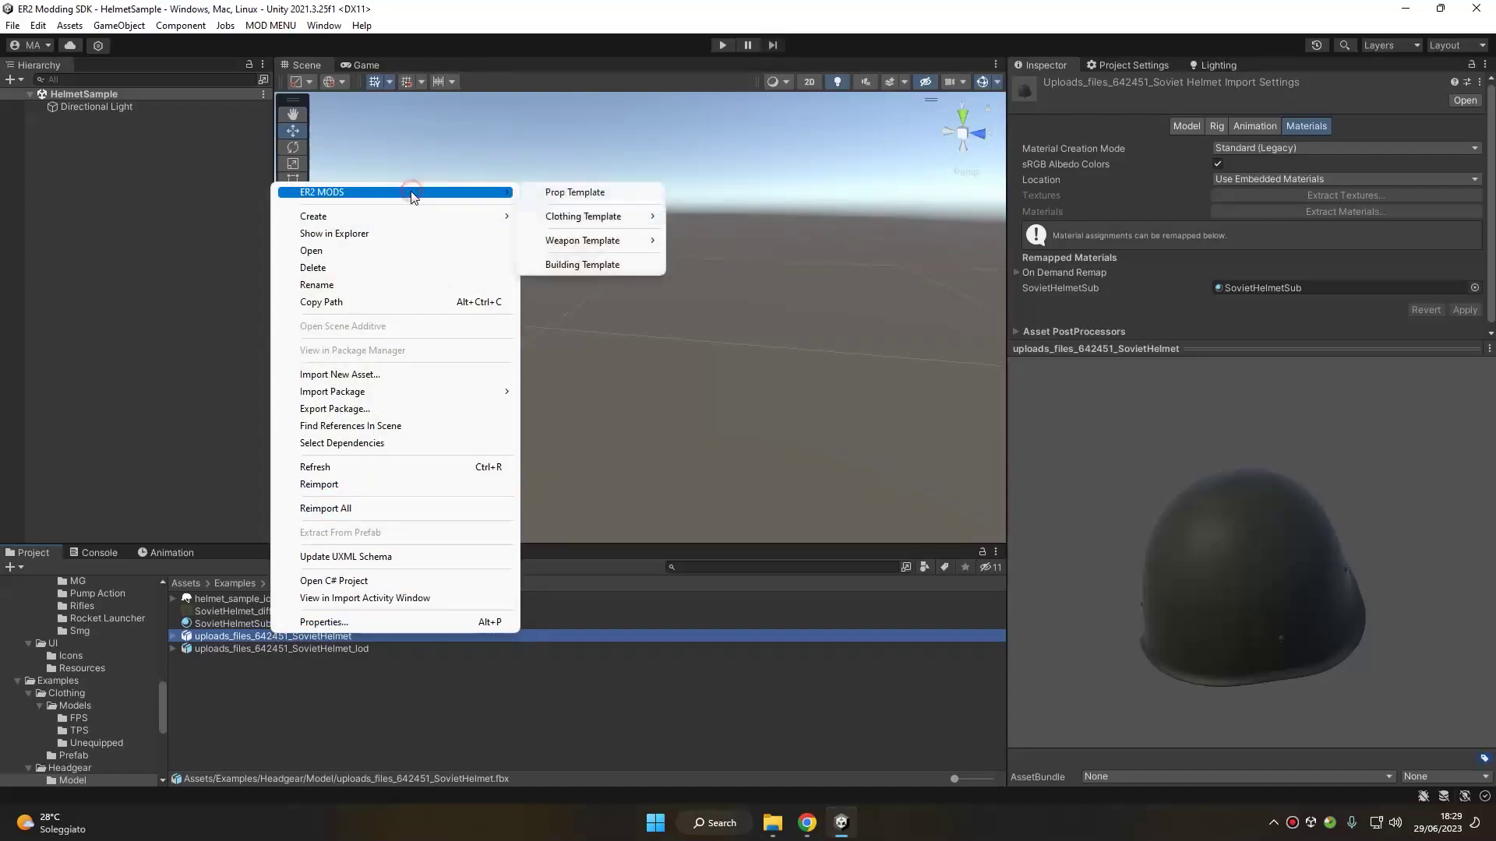
pyautogui.moveTo(580, 221)
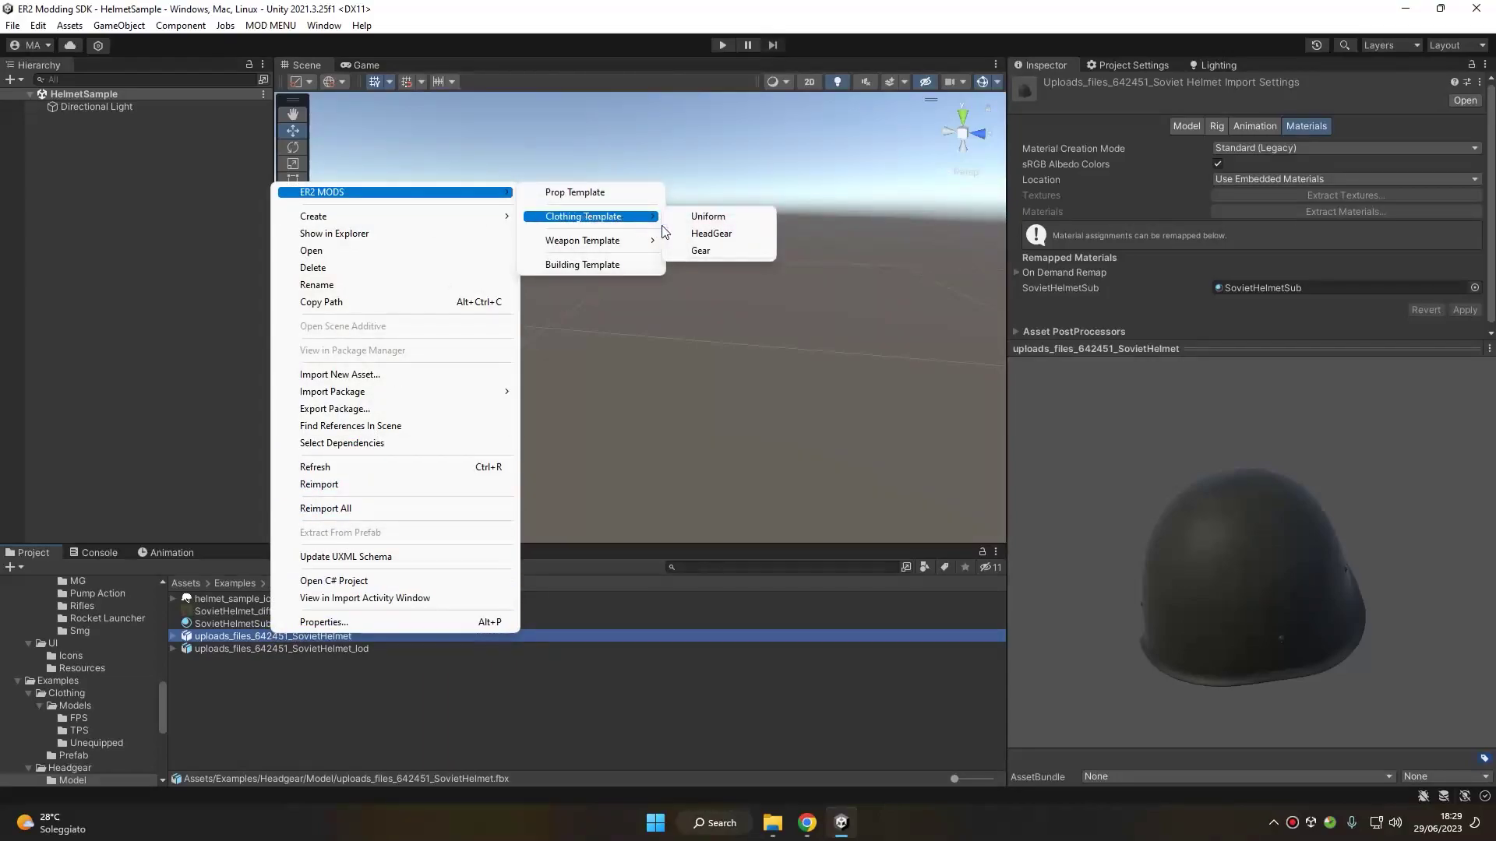
pyautogui.click(709, 234)
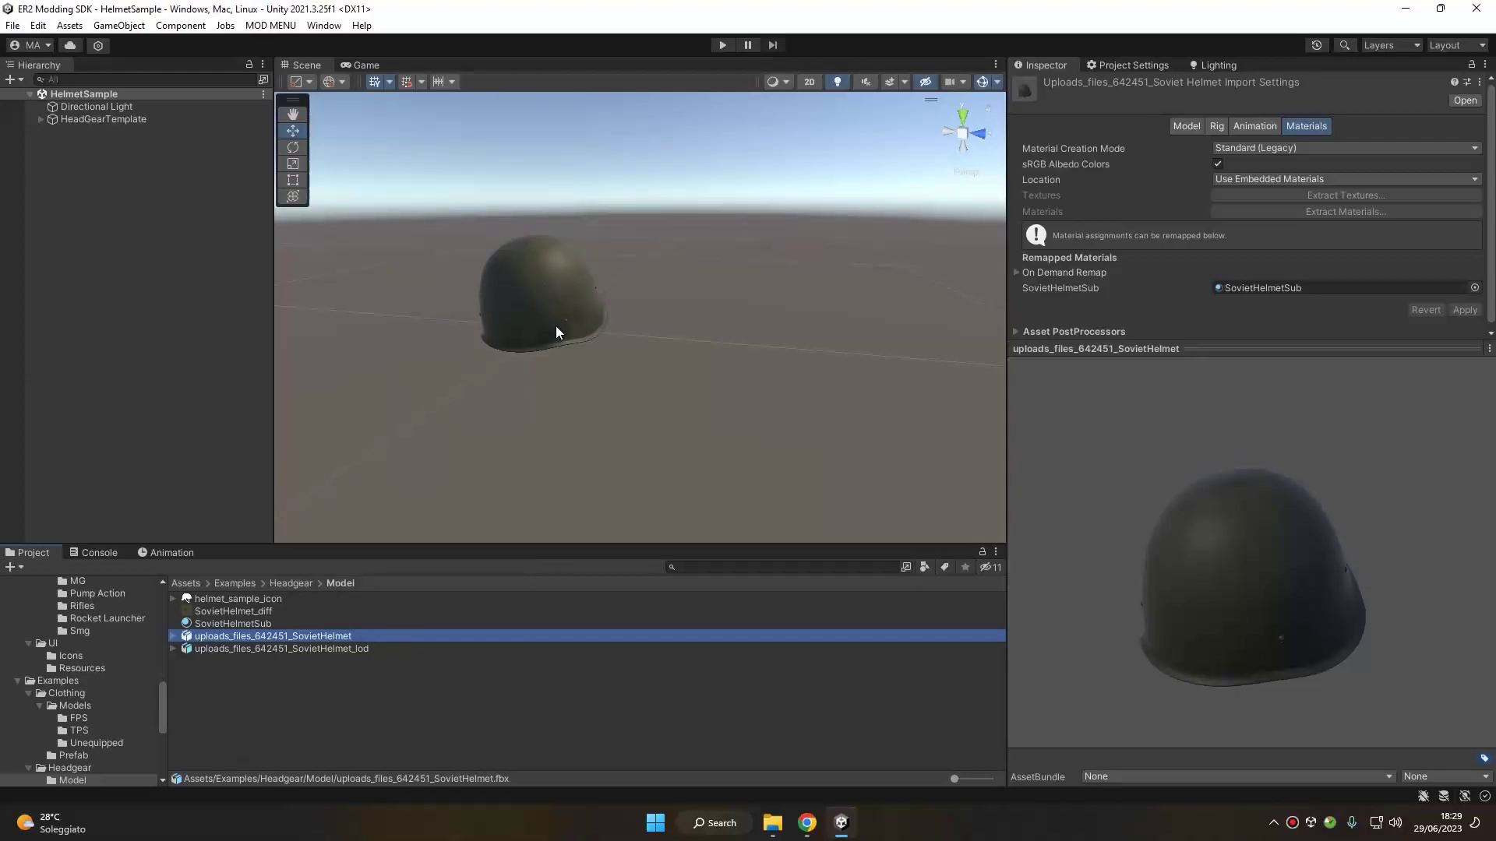
pyautogui.scroll(3, 587, 314)
pyautogui.keyDown('alt'); pyautogui.moveTo(787, 351); pyautogui.dragTo(470, 194); pyautogui.keyUp('alt')
# - Turn on the head placement checker for HeadGearTemplate to show a reference head under the helmet
pyautogui.click(117, 119)
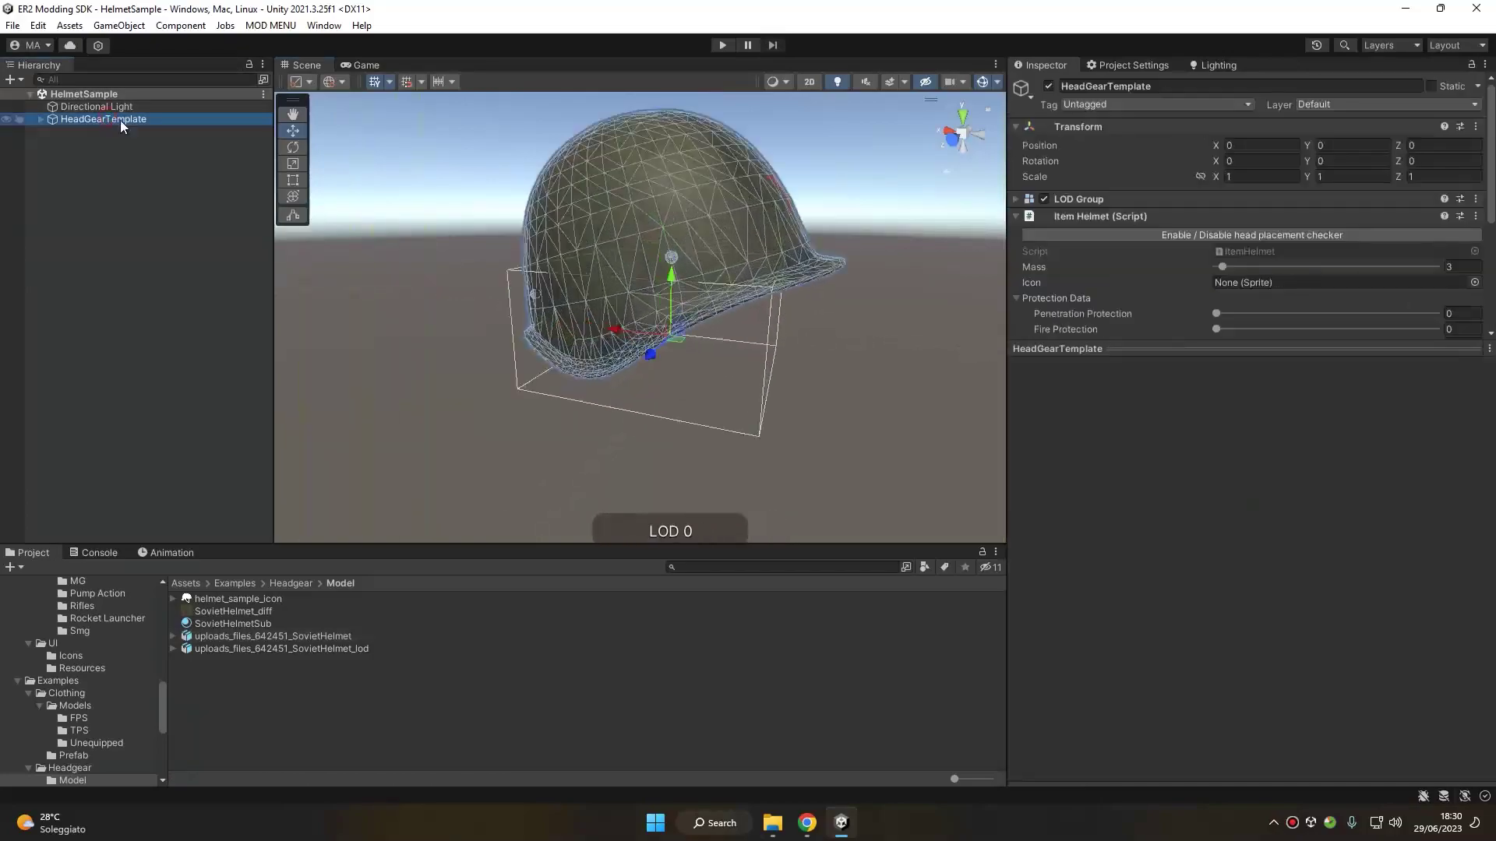
pyautogui.scroll(4, 729, 265)
pyautogui.scroll(-5, 729, 296)
pyautogui.moveTo(829, 286)
pyautogui.keyDown('alt'); pyautogui.mouseDown()
pyautogui.moveTo(597, 243)
pyautogui.moveTo(748, 217)
pyautogui.moveTo(819, 271)
pyautogui.mouseUp(); pyautogui.keyUp('alt')
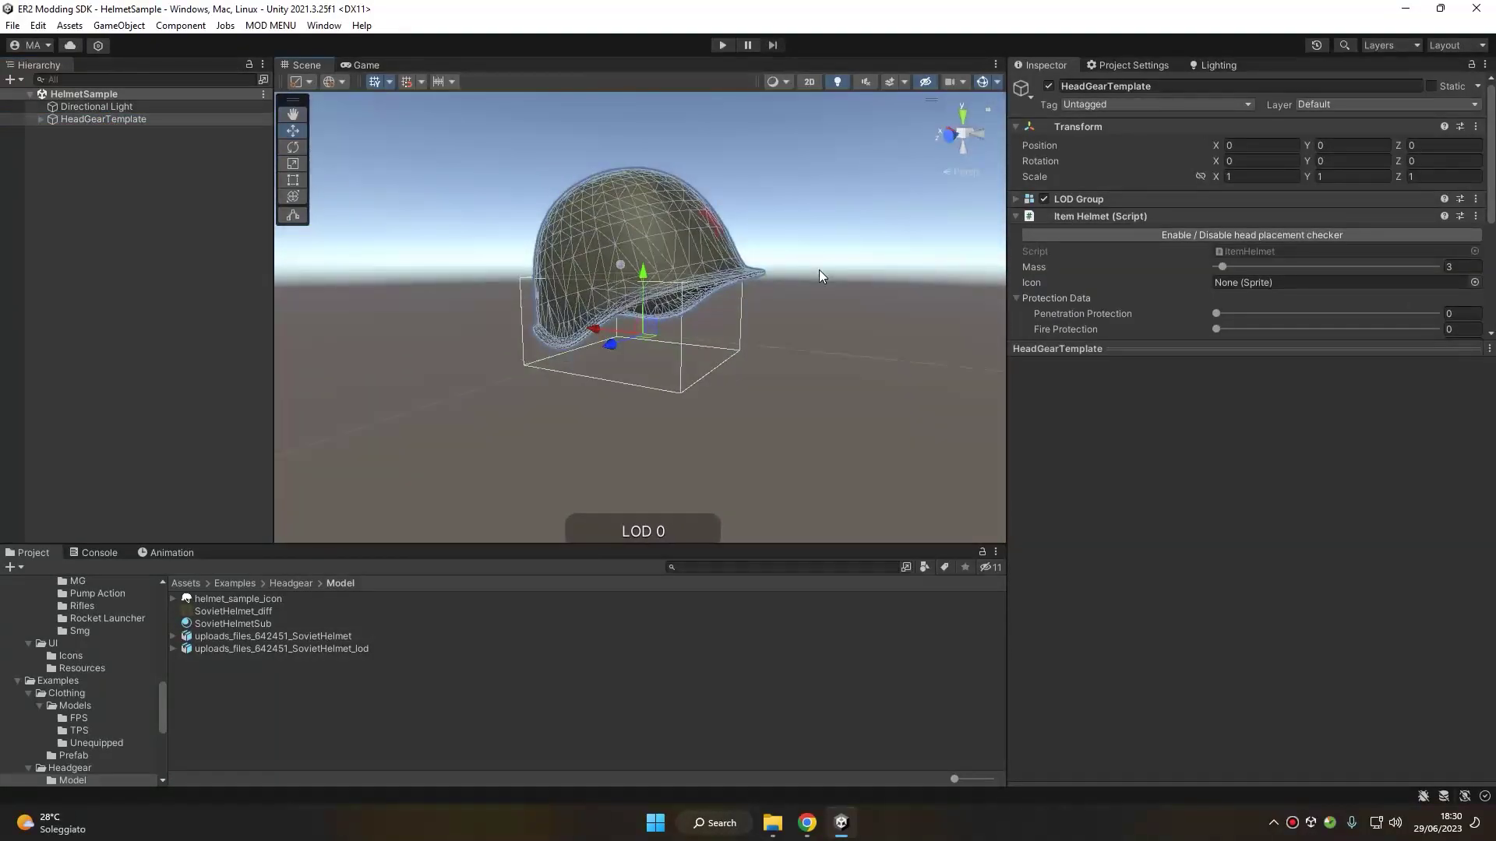
pyautogui.moveTo(1136, 350); pyautogui.dragTo(1164, 622)
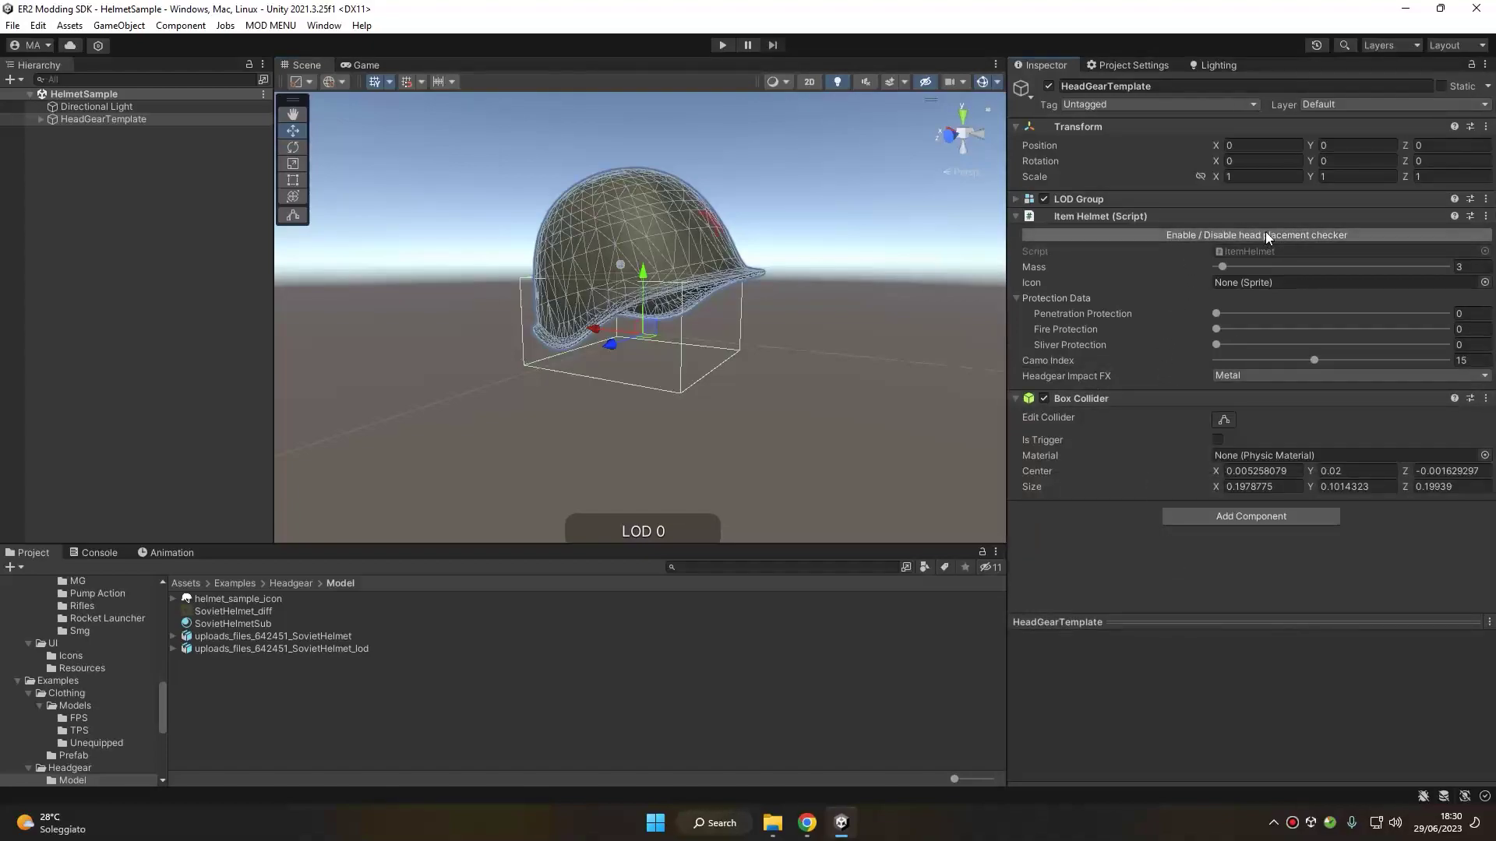
pyautogui.click(1347, 234)
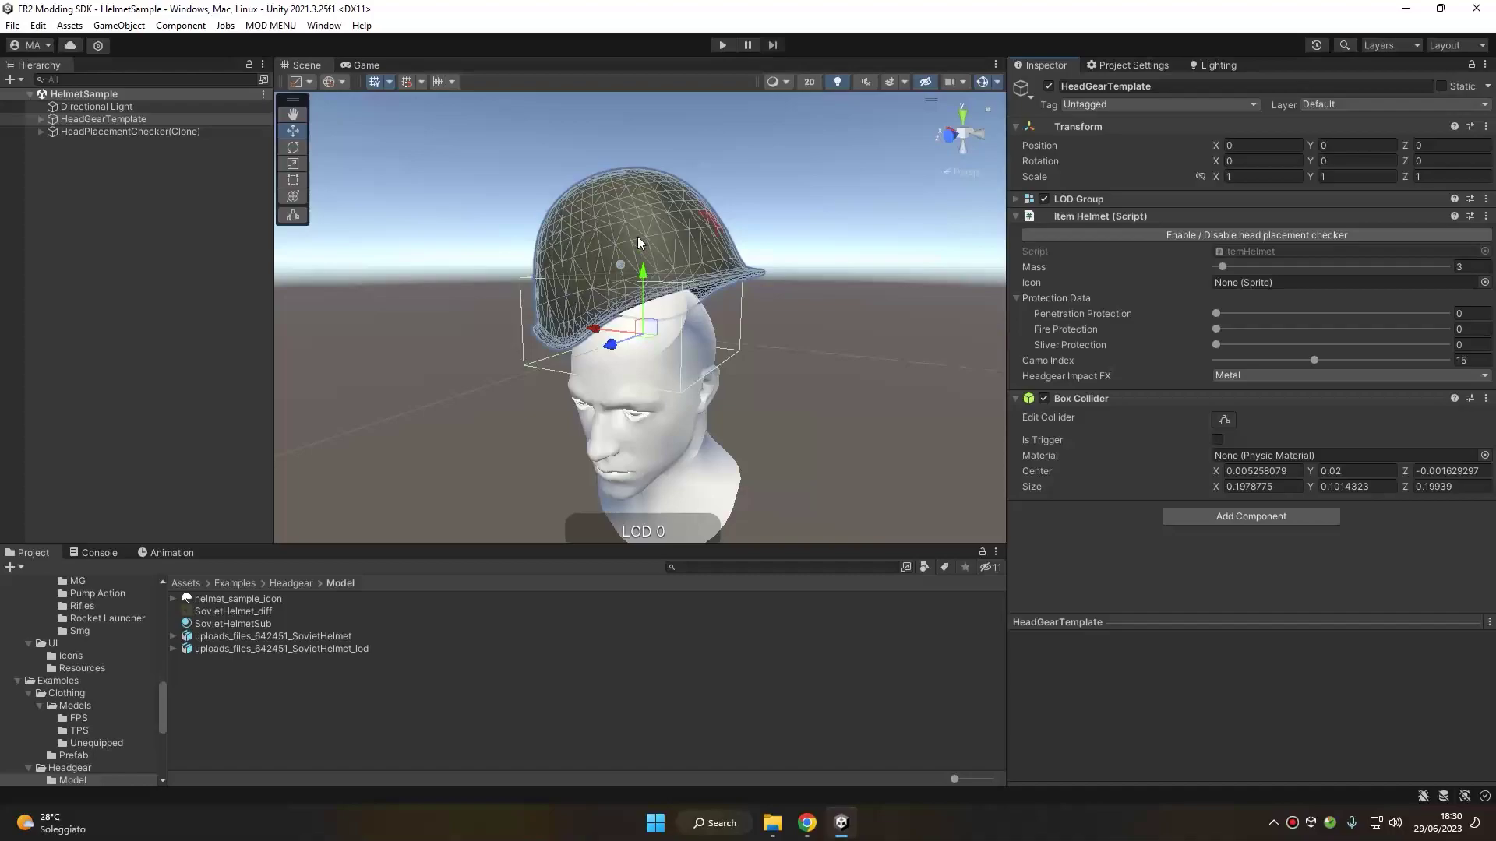
pyautogui.keyDown('alt'); pyautogui.moveTo(649, 279); pyautogui.dragTo(766, 249); pyautogui.keyUp('alt')
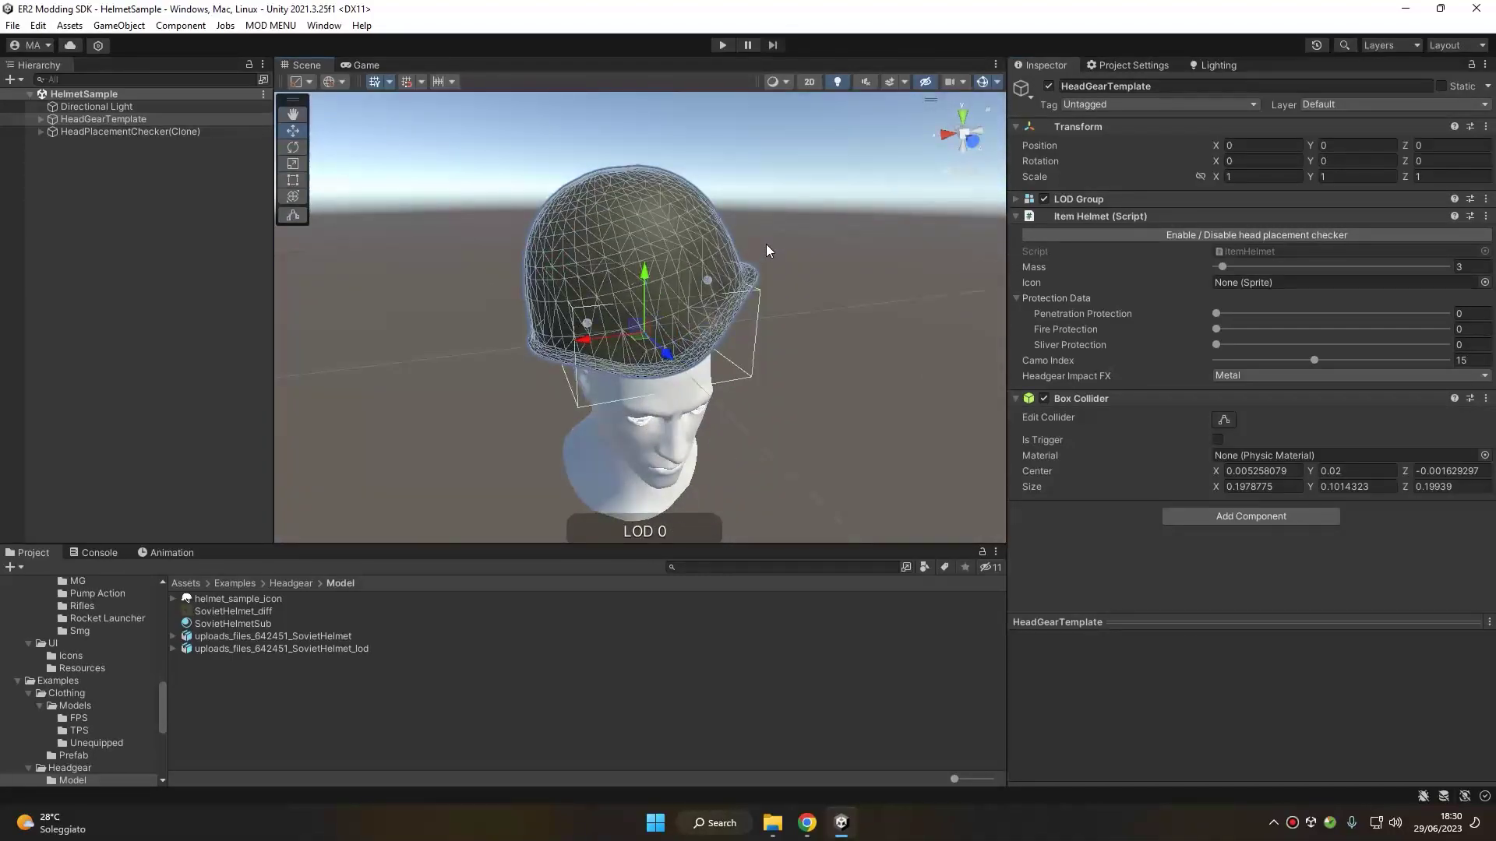
# - Add the uploads_files_642451_SovietHelmet_lod model to the scene as a child of HeadGearTemplate
pyautogui.click(40, 119)
pyautogui.click(76, 133)
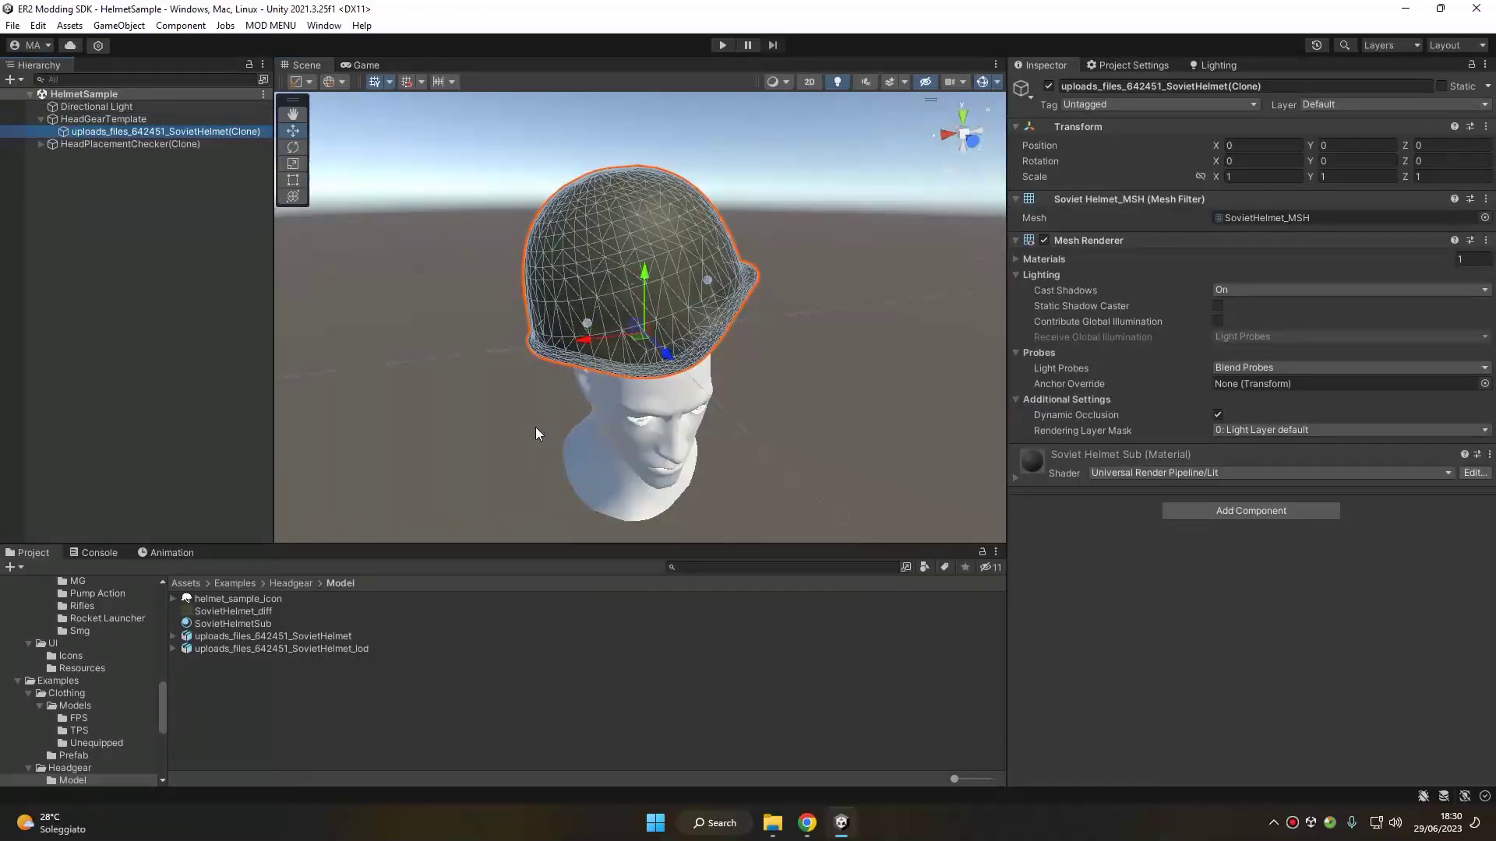
pyautogui.moveTo(331, 648); pyautogui.dragTo(105, 118)
pyautogui.click(98, 121)
pyautogui.click(143, 131)
pyautogui.click(162, 144)
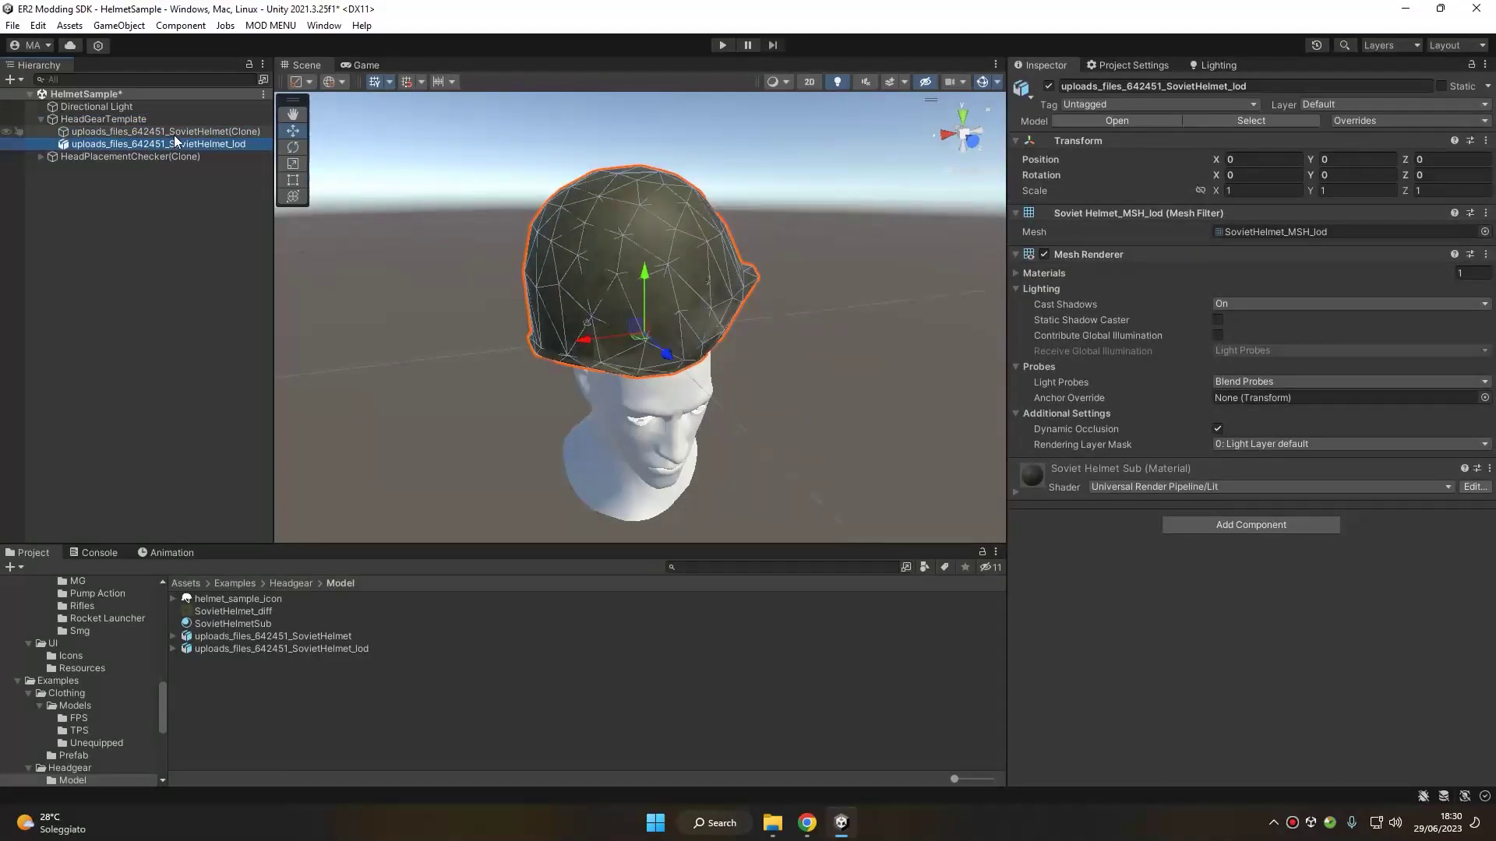
# - Compare the wireframe density of the full-detail and LOD helmet meshes inside HeadGearTemplate
pyautogui.click(175, 132)
pyautogui.click(179, 143)
pyautogui.click(188, 133)
pyautogui.click(187, 139)
pyautogui.click(190, 131)
pyautogui.click(189, 144)
pyautogui.click(188, 131)
pyautogui.click(187, 141)
# - Rotate both helmet meshes inside HeadGearTemplate together, setting their Y rotation to 90
pyautogui.click(187, 136)
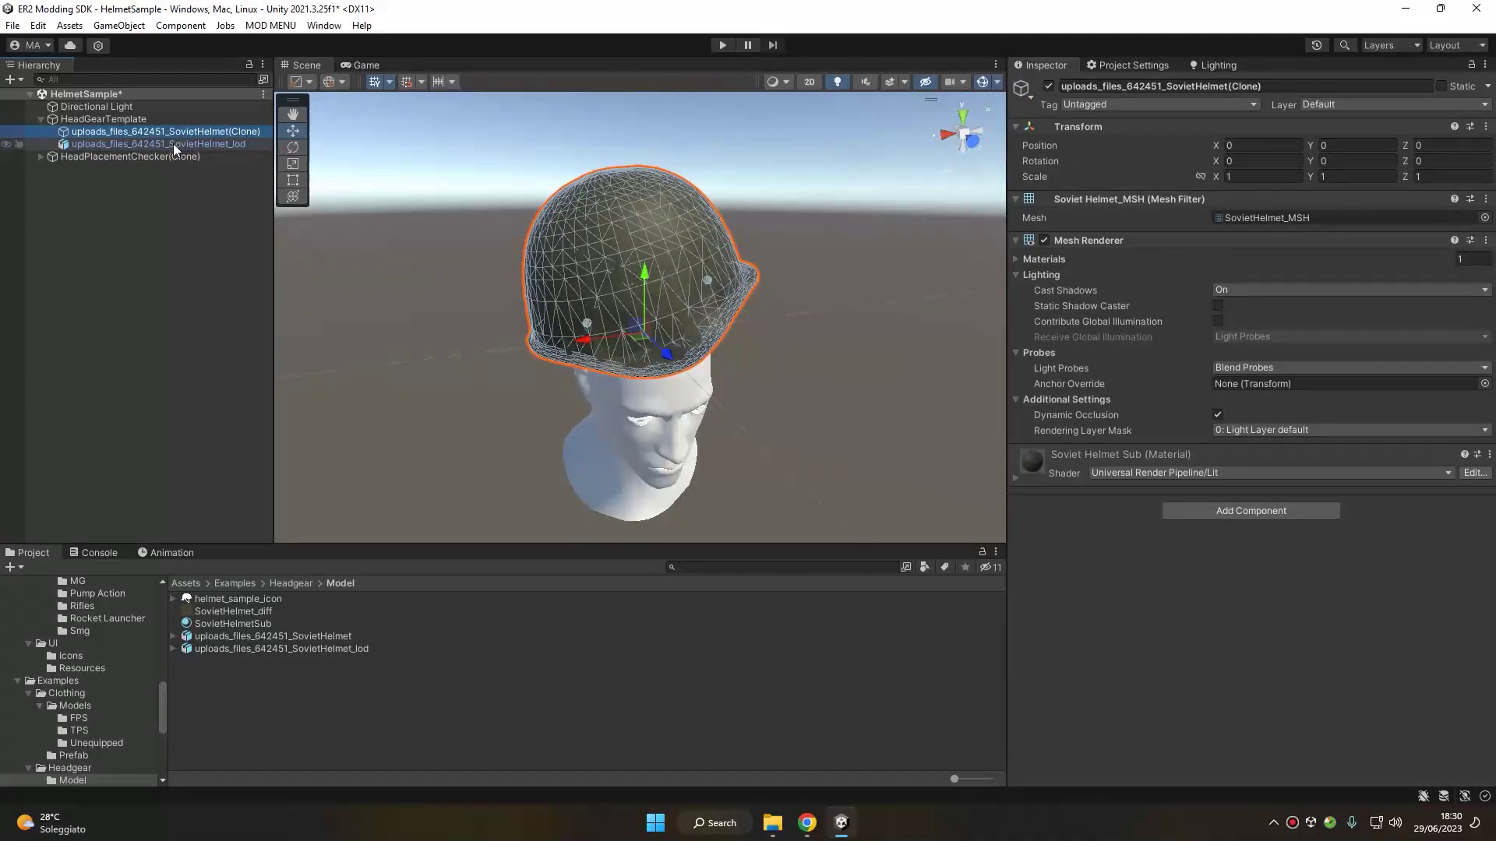
pyautogui.keyDown('ctrl'); pyautogui.click(173, 144); pyautogui.keyUp('ctrl')
pyautogui.press('e')
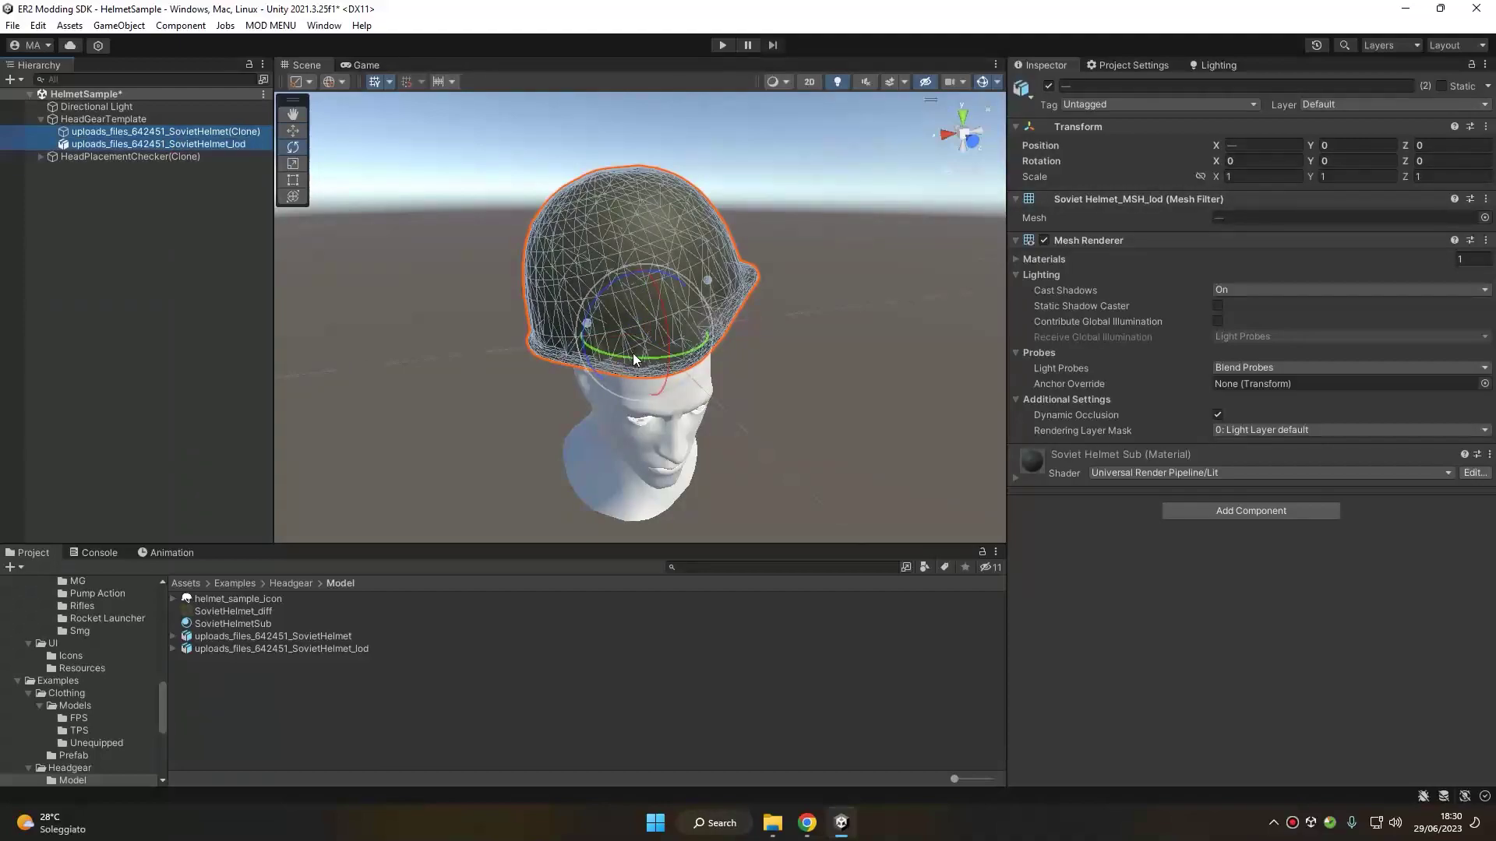
pyautogui.moveTo(635, 360); pyautogui.dragTo(487, 367)
pyautogui.click(1342, 161)
pyautogui.write('90')
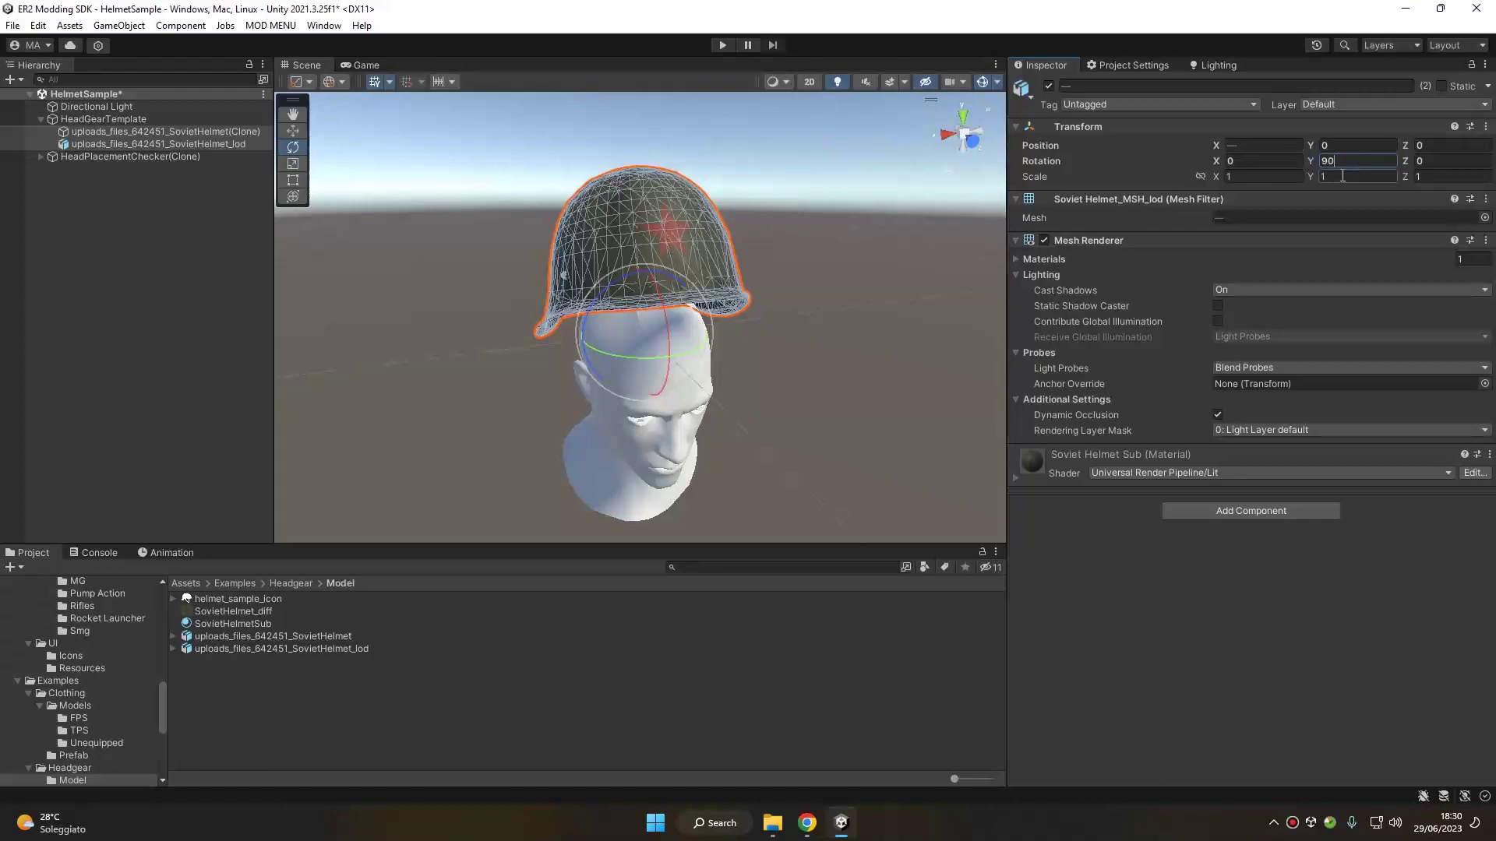
pyautogui.press('Return')
# - Move both helmet meshes down onto the reference head, to about X -0.0009, Y -0.1095, Z 0.0085
pyautogui.keyDown('alt'); pyautogui.moveTo(821, 287); pyautogui.dragTo(688, 226); pyautogui.keyUp('alt')
pyautogui.press('w')
pyautogui.moveTo(642, 167); pyautogui.dragTo(704, 306)
pyautogui.moveTo(650, 238); pyautogui.dragTo(428, 285)
pyautogui.moveTo(581, 319); pyautogui.dragTo(804, 278)
pyautogui.press('r')
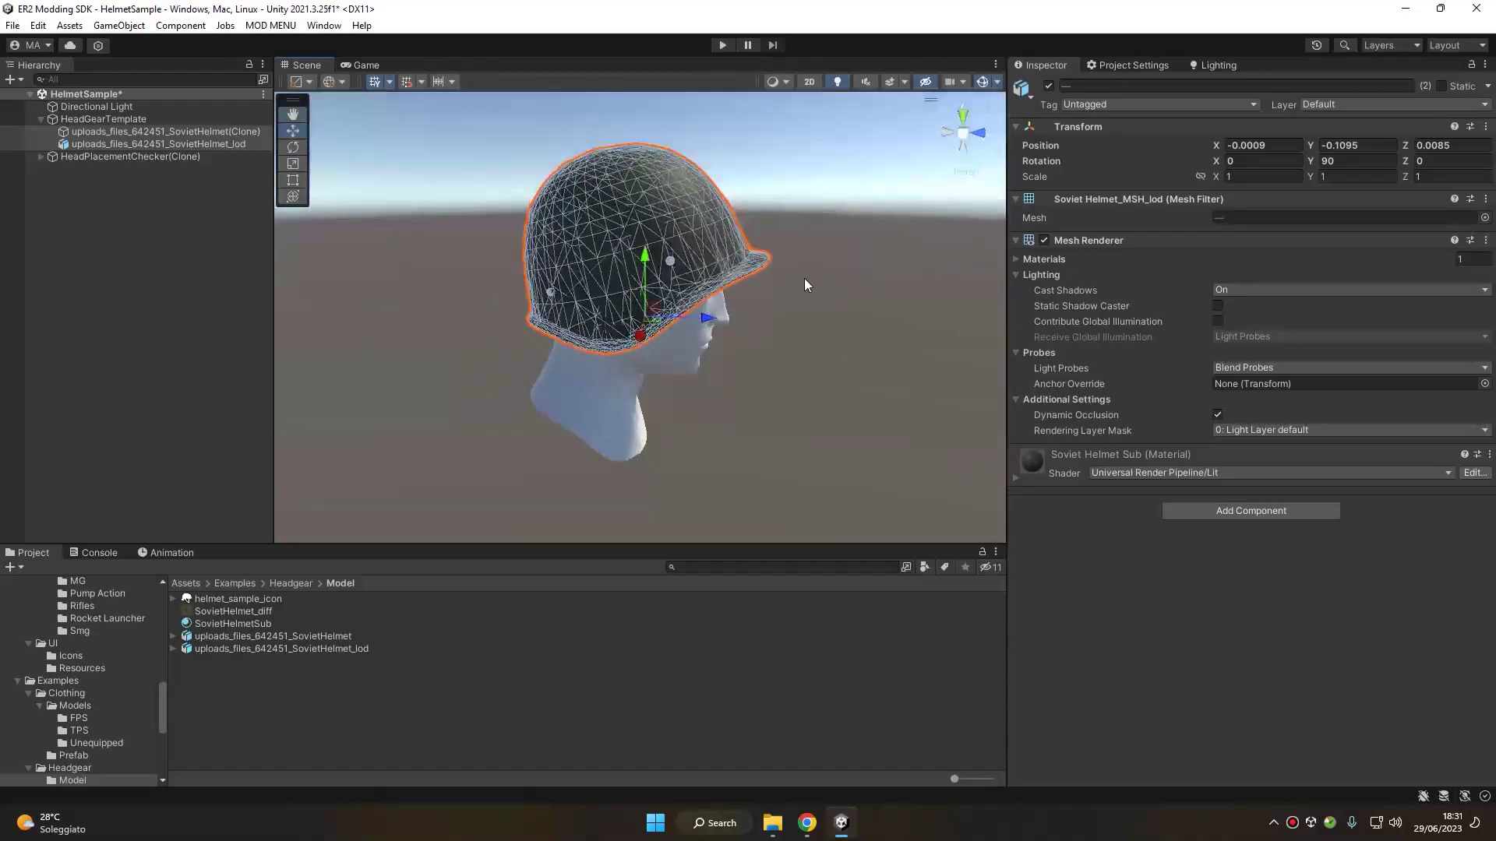
# - In HeadGearTemplate's LOD Group, assign the SovietHelmet(Clone) mesh to LOD 0 and the SovietHelmet_lod mesh to LOD 1
pyautogui.click(106, 117)
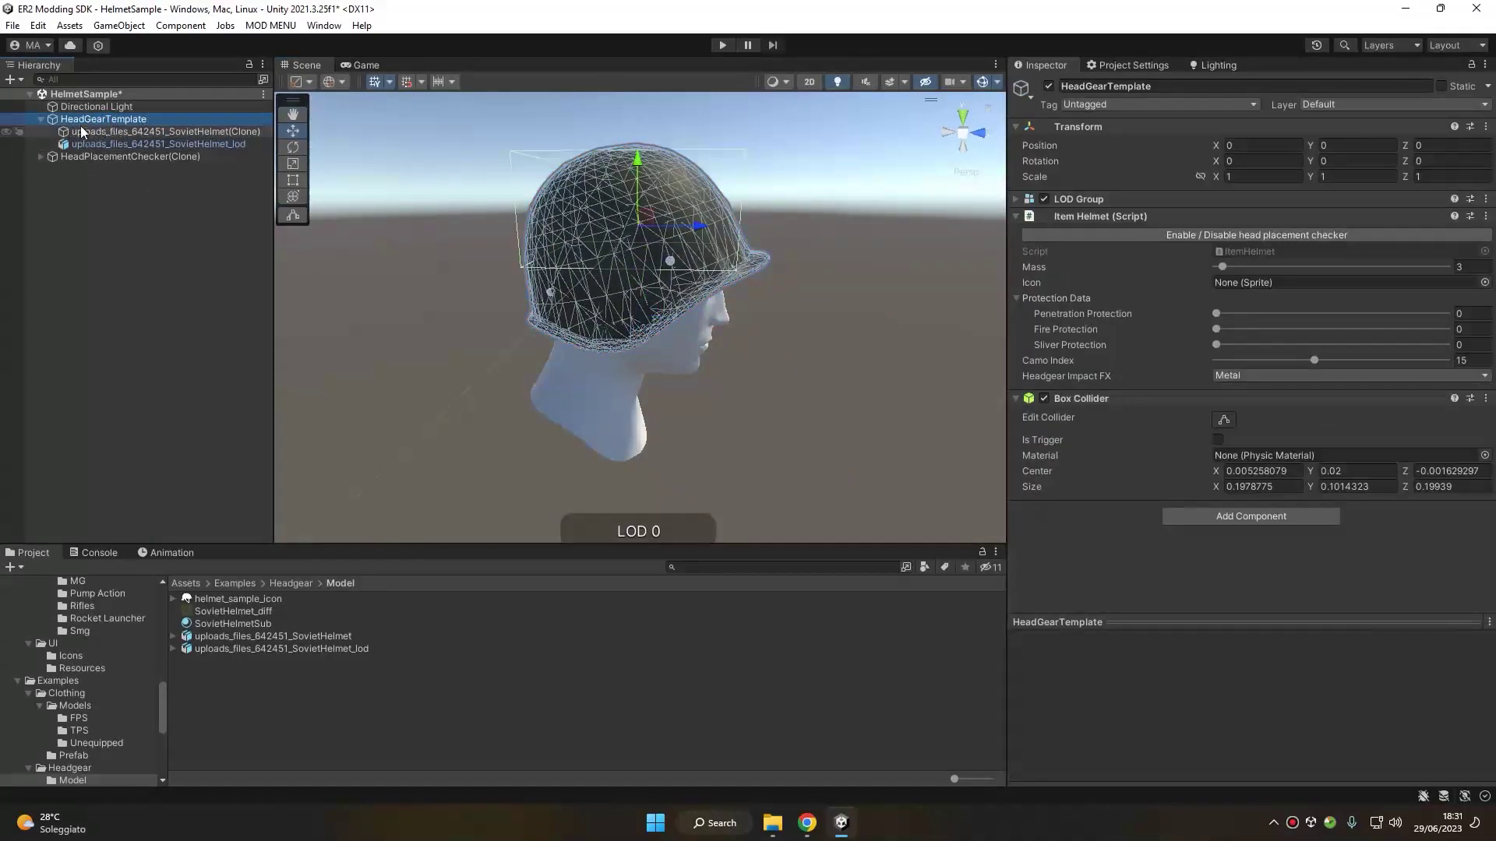
pyautogui.click(1089, 198)
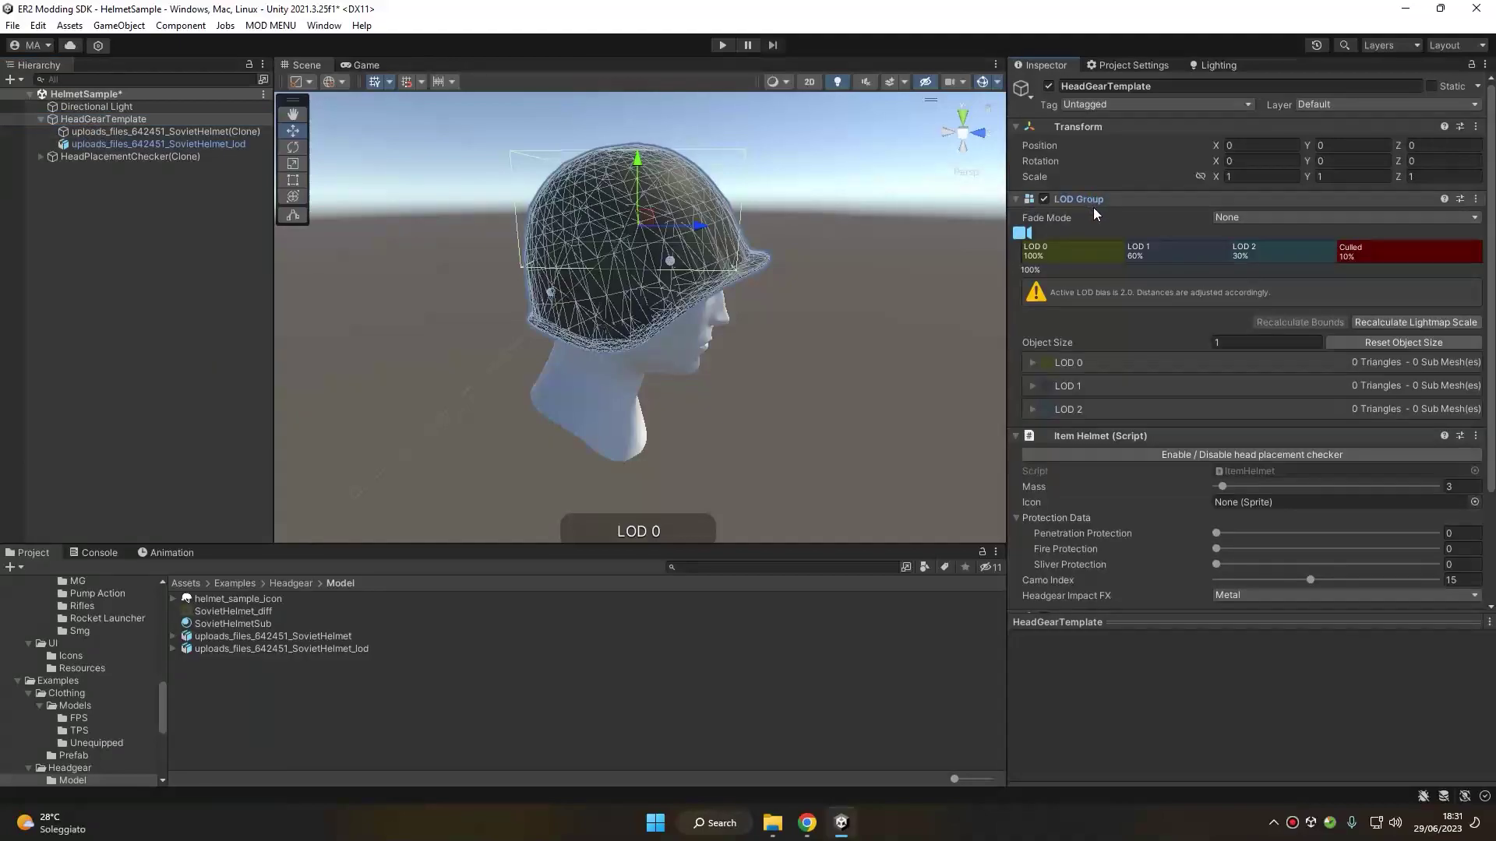
pyautogui.scroll(-3, 1094, 207)
pyautogui.scroll(3, 1095, 213)
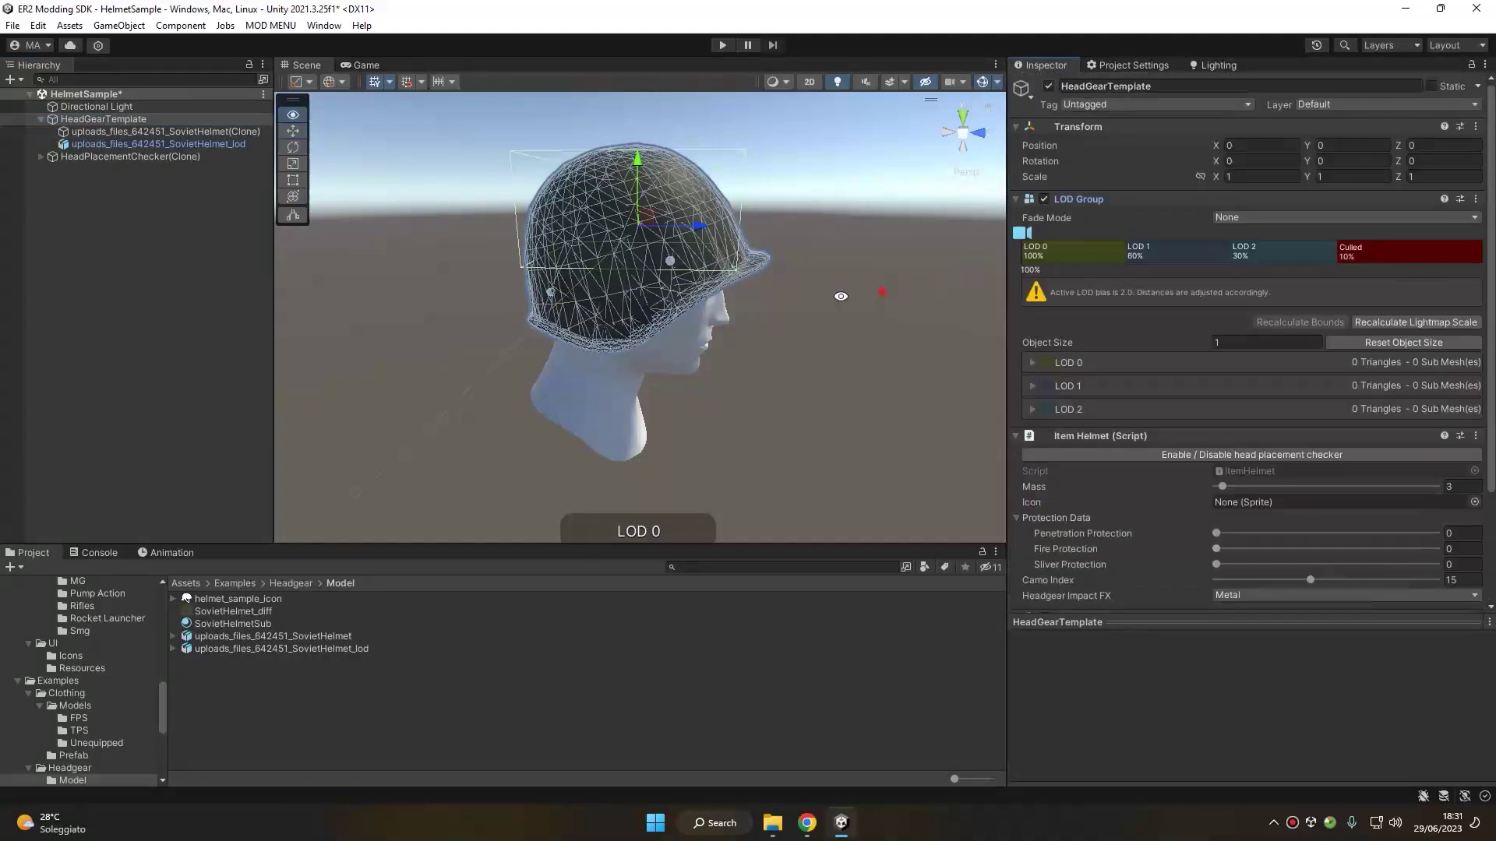
pyautogui.keyDown('alt'); pyautogui.moveTo(841, 296); pyautogui.dragTo(693, 327); pyautogui.keyUp('alt')
pyautogui.moveTo(155, 131)
pyautogui.mouseDown()
pyautogui.moveTo(1089, 201)
pyautogui.moveTo(1091, 254)
pyautogui.mouseUp()
pyautogui.click(1042, 335)
pyautogui.moveTo(187, 143); pyautogui.dragTo(1167, 257)
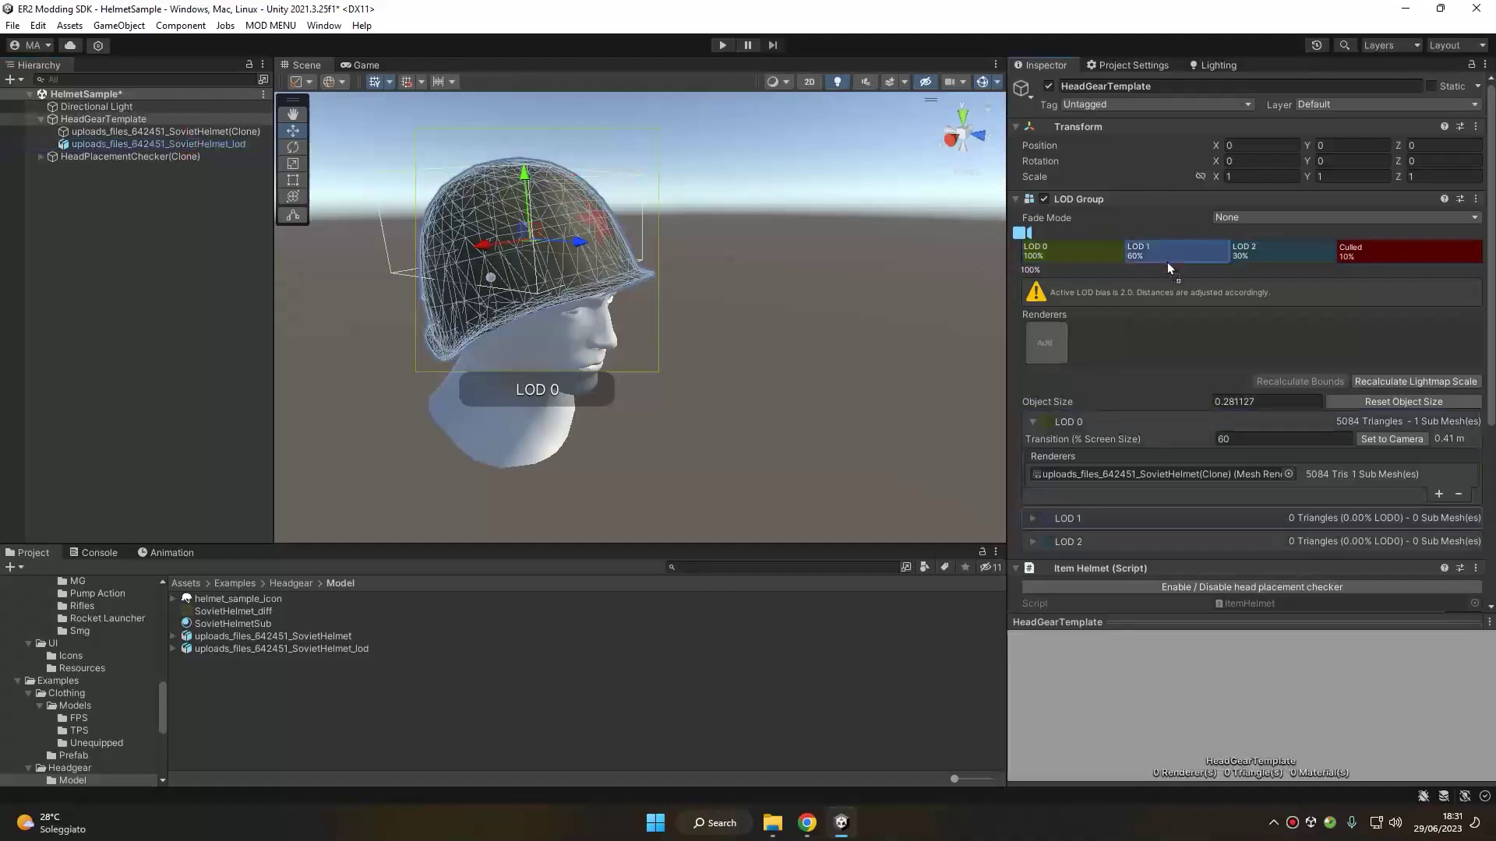
# - Delete LOD 2 and adjust the remaining thresholds so LOD 1 starts at about 38% and culling at about 2%
pyautogui.rightClick(1273, 250)
pyautogui.click(1288, 277)
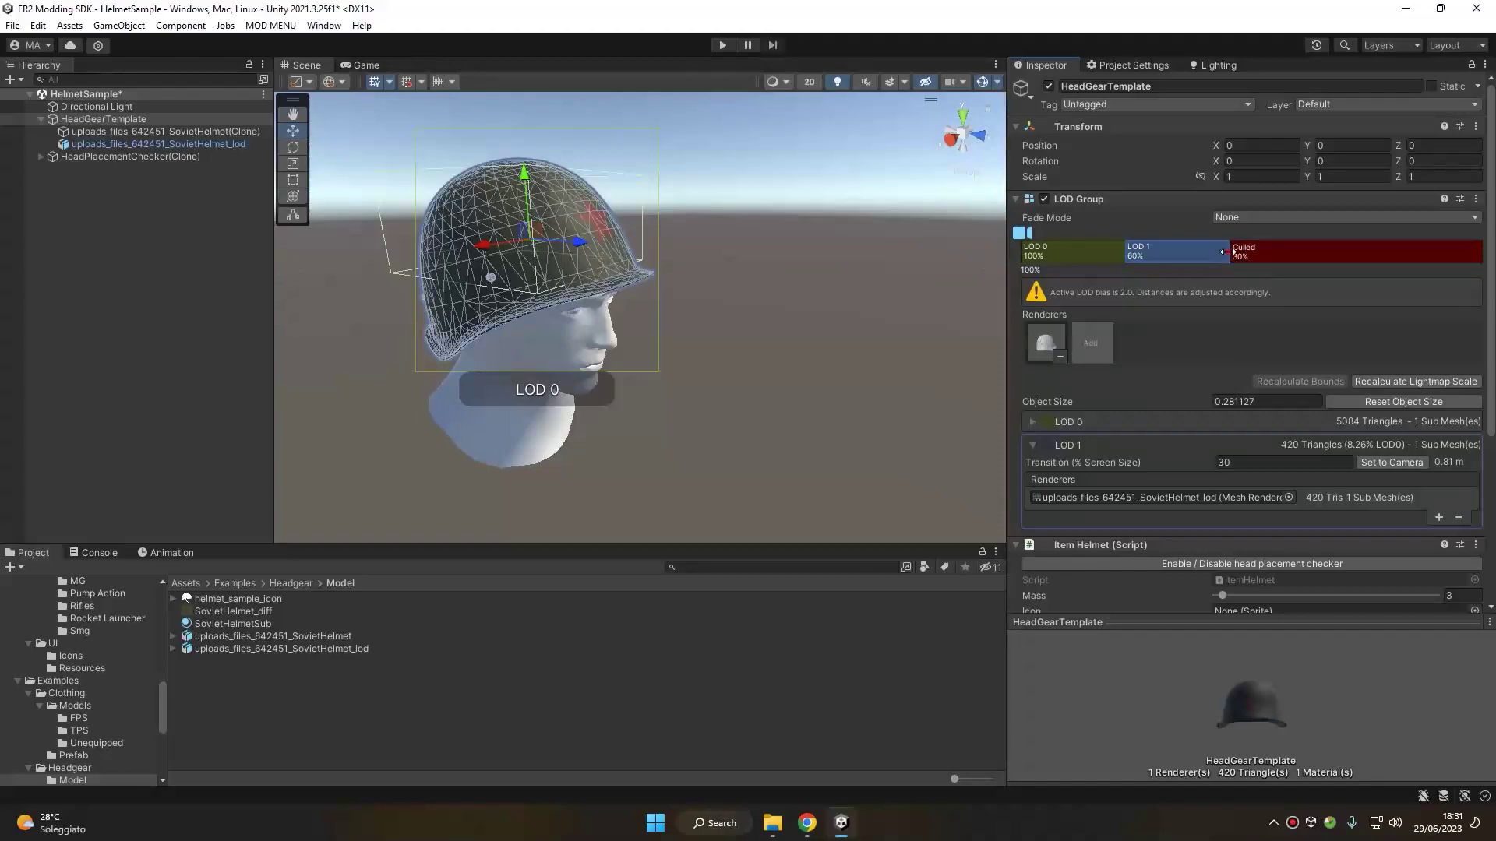
pyautogui.moveTo(1224, 252); pyautogui.dragTo(1399, 253)
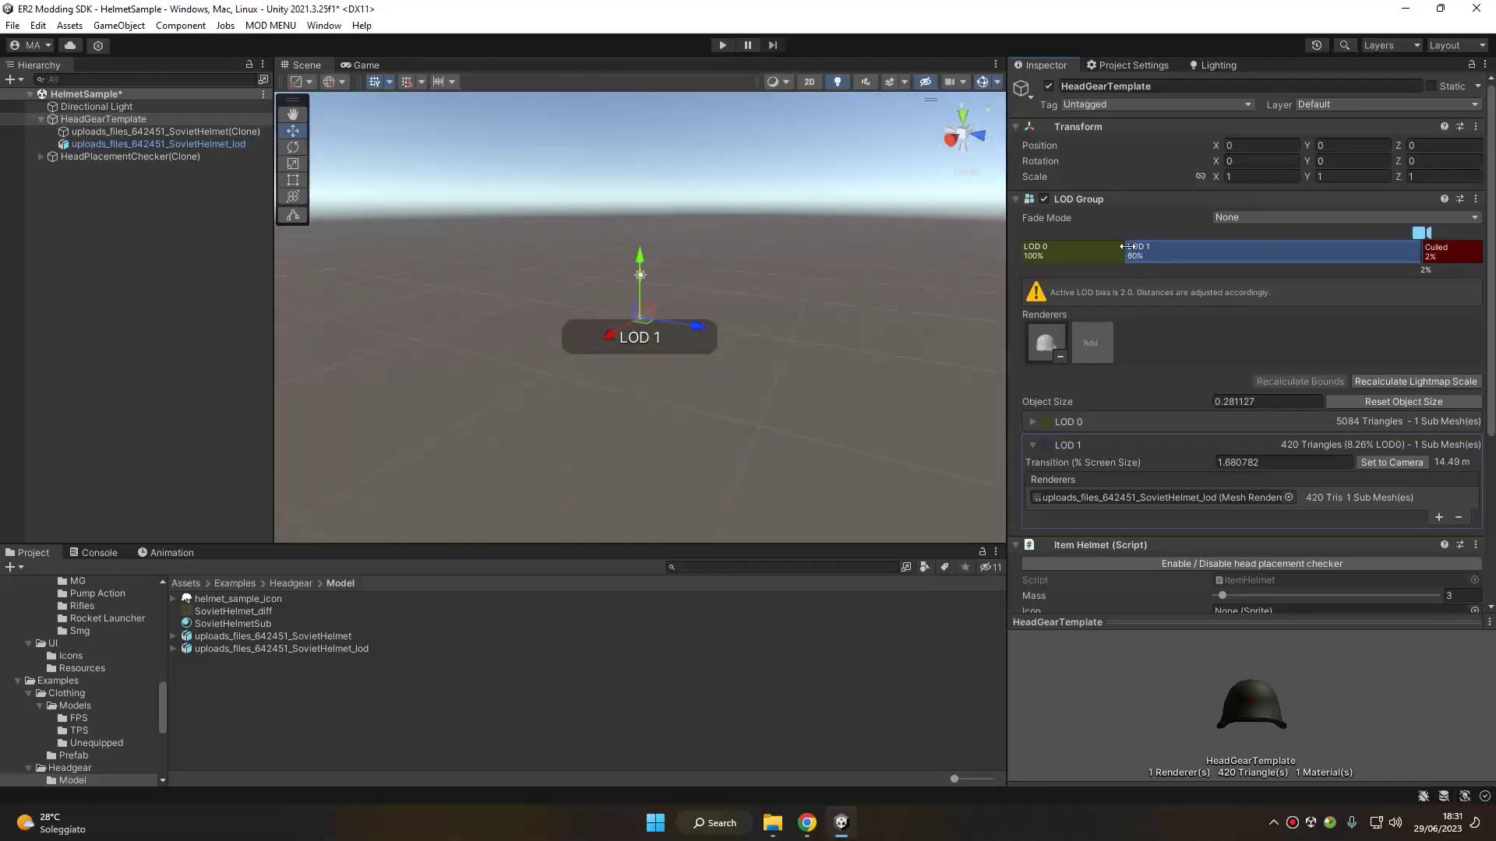
pyautogui.moveTo(1127, 246); pyautogui.dragTo(1199, 291)
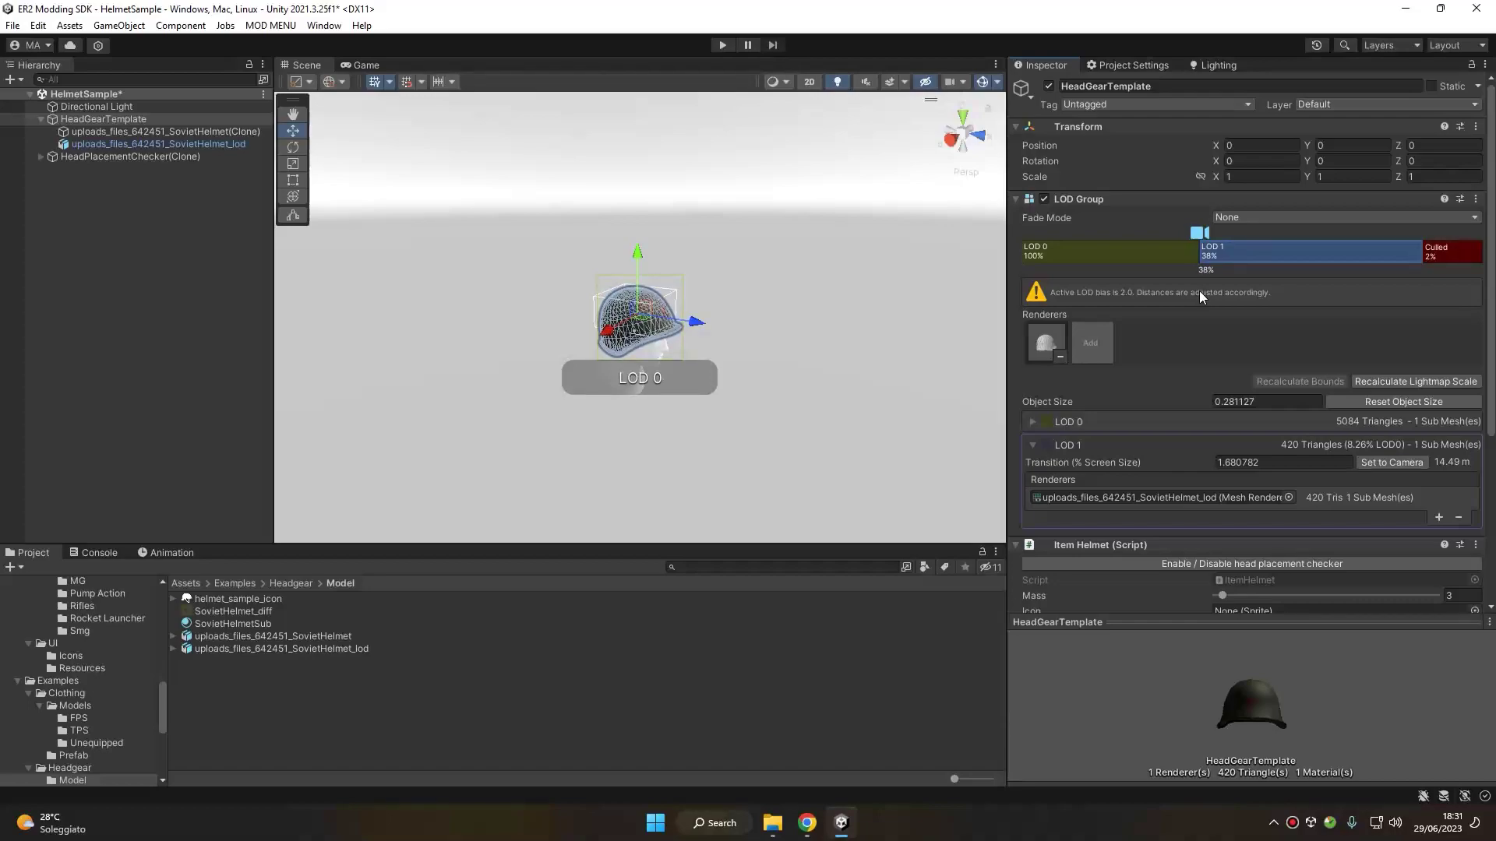
pyautogui.moveTo(1199, 291); pyautogui.dragTo(1199, 292)
pyautogui.click(184, 392)
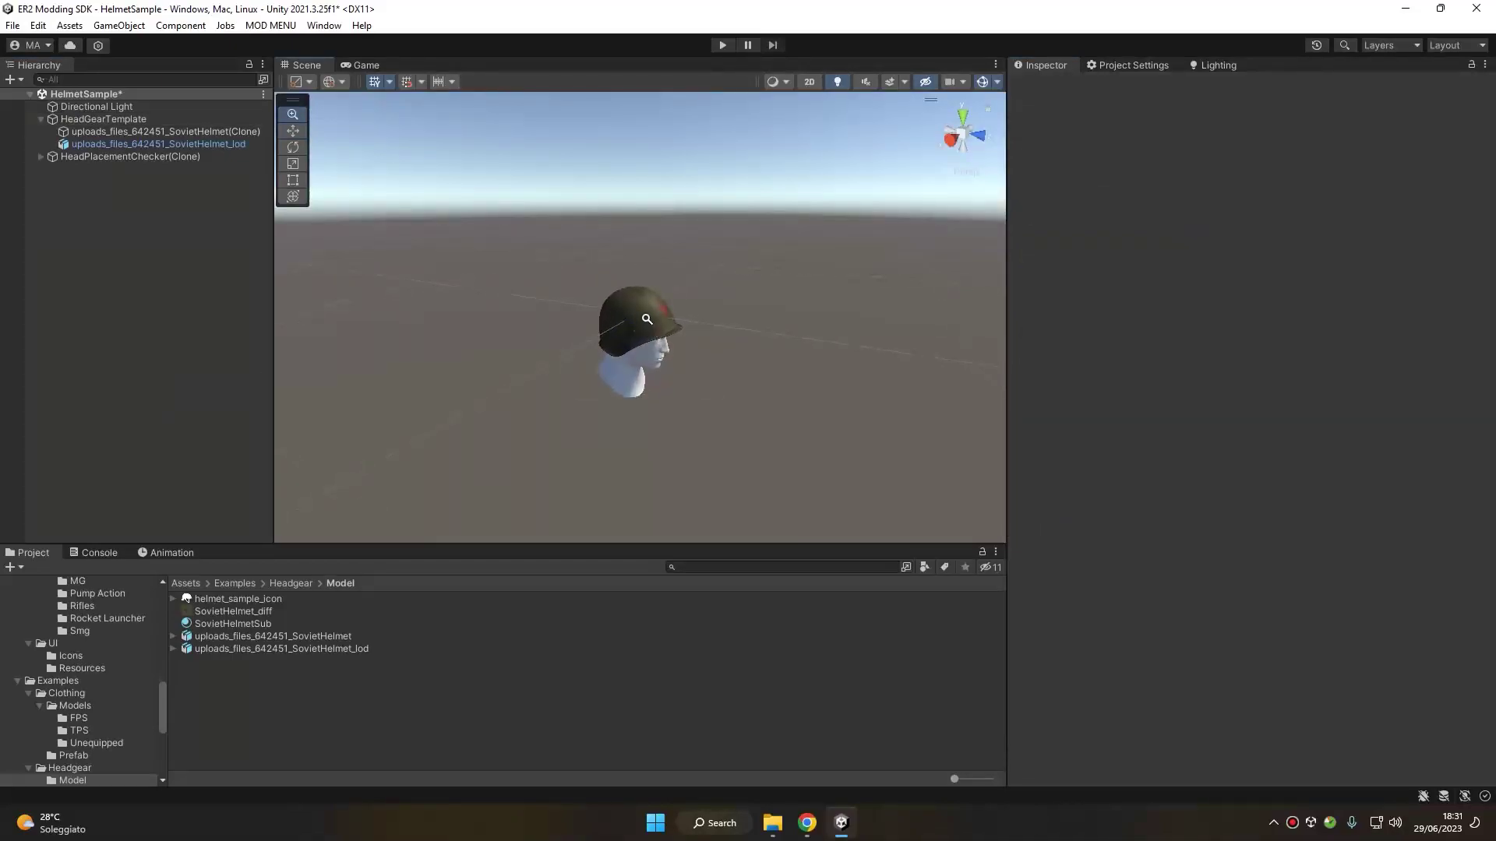
pyautogui.keyDown('alt'); pyautogui.moveTo(646, 319); pyautogui.dragTo(627, 284, button='right'); pyautogui.keyUp('alt')
pyautogui.keyDown('alt'); pyautogui.moveTo(722, 327); pyautogui.dragTo(288, 241); pyautogui.keyUp('alt')
pyautogui.keyDown('alt'); pyautogui.moveTo(811, 250); pyautogui.dragTo(710, 222); pyautogui.keyUp('alt')
pyautogui.keyDown('alt'); pyautogui.moveTo(710, 222); pyautogui.dragTo(746, 394, button='right'); pyautogui.keyUp('alt')
pyautogui.keyDown('alt'); pyautogui.moveTo(574, 277); pyautogui.dragTo(434, 192); pyautogui.keyUp('alt')
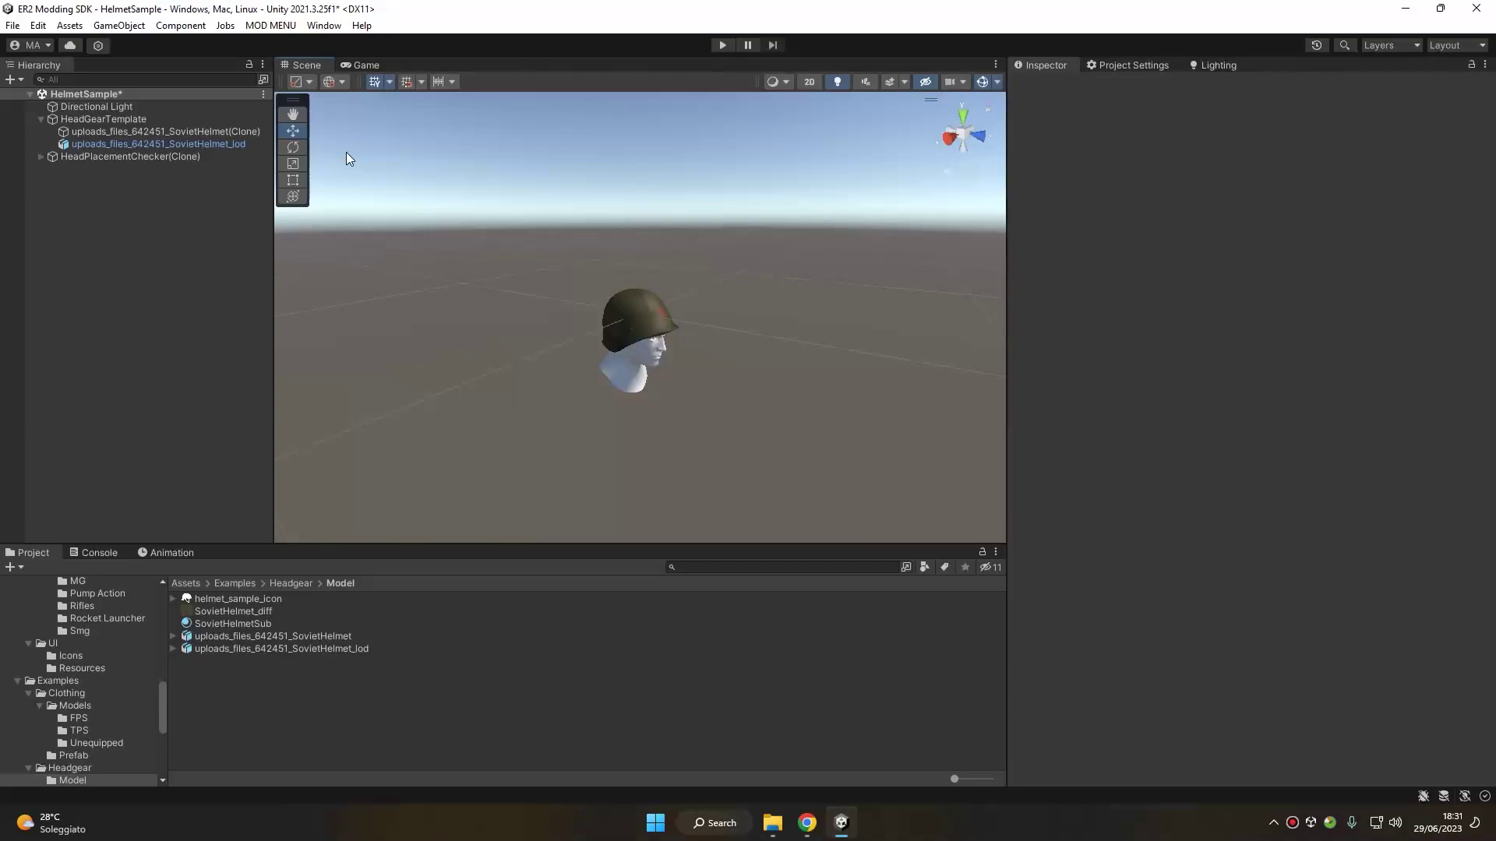
# - Edit HeadGearTemplate's box collider, extending it downward over the helmet to a height of about 0.144
pyautogui.doubleClick(184, 120)
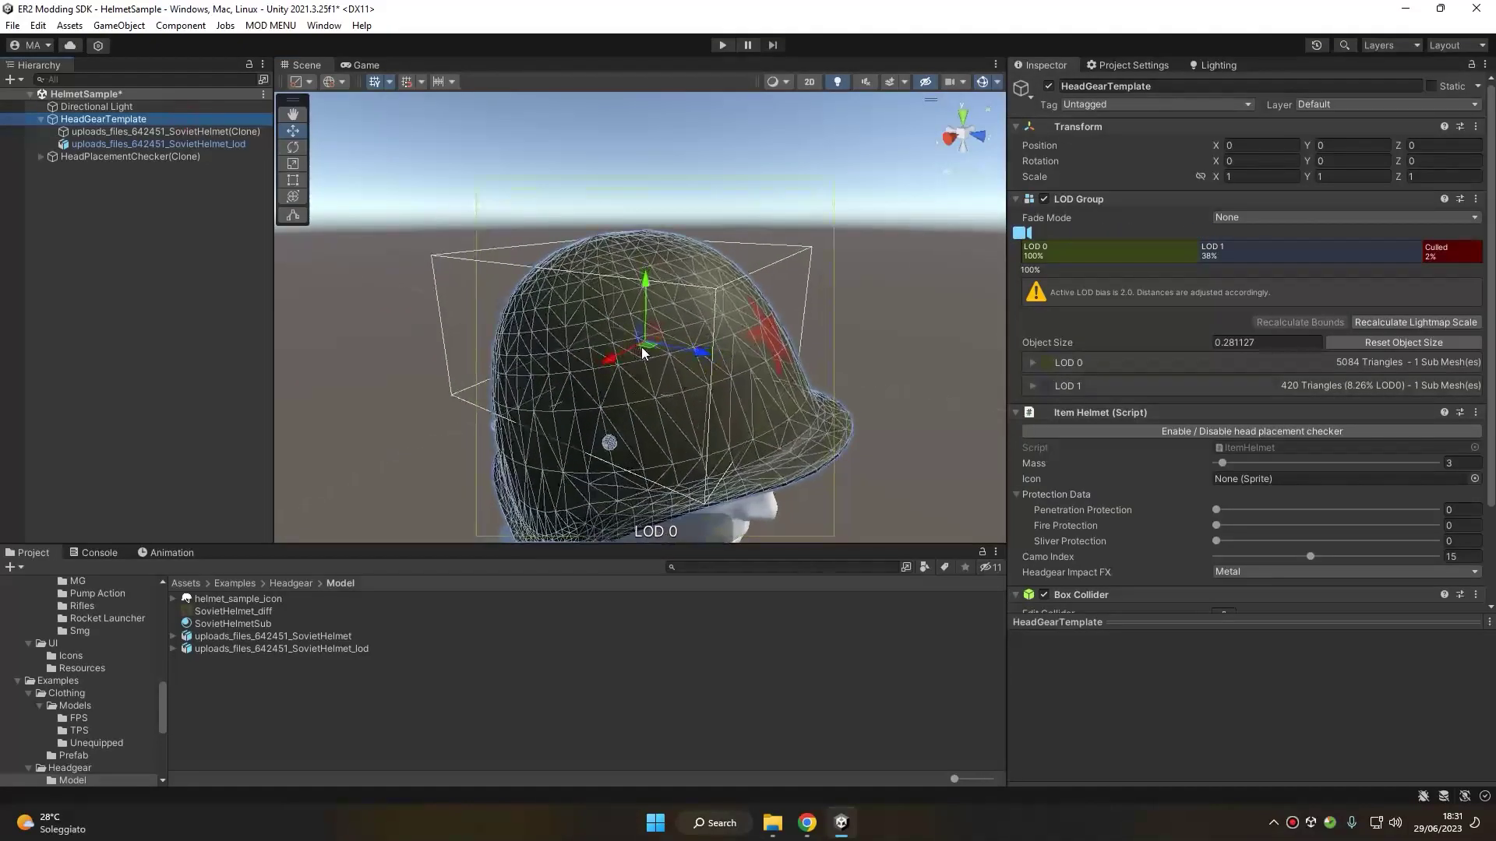
pyautogui.scroll(-5, 647, 347)
pyautogui.keyDown('alt'); pyautogui.moveTo(647, 348); pyautogui.dragTo(739, 277); pyautogui.keyUp('alt')
pyautogui.scroll(-3, 1136, 439)
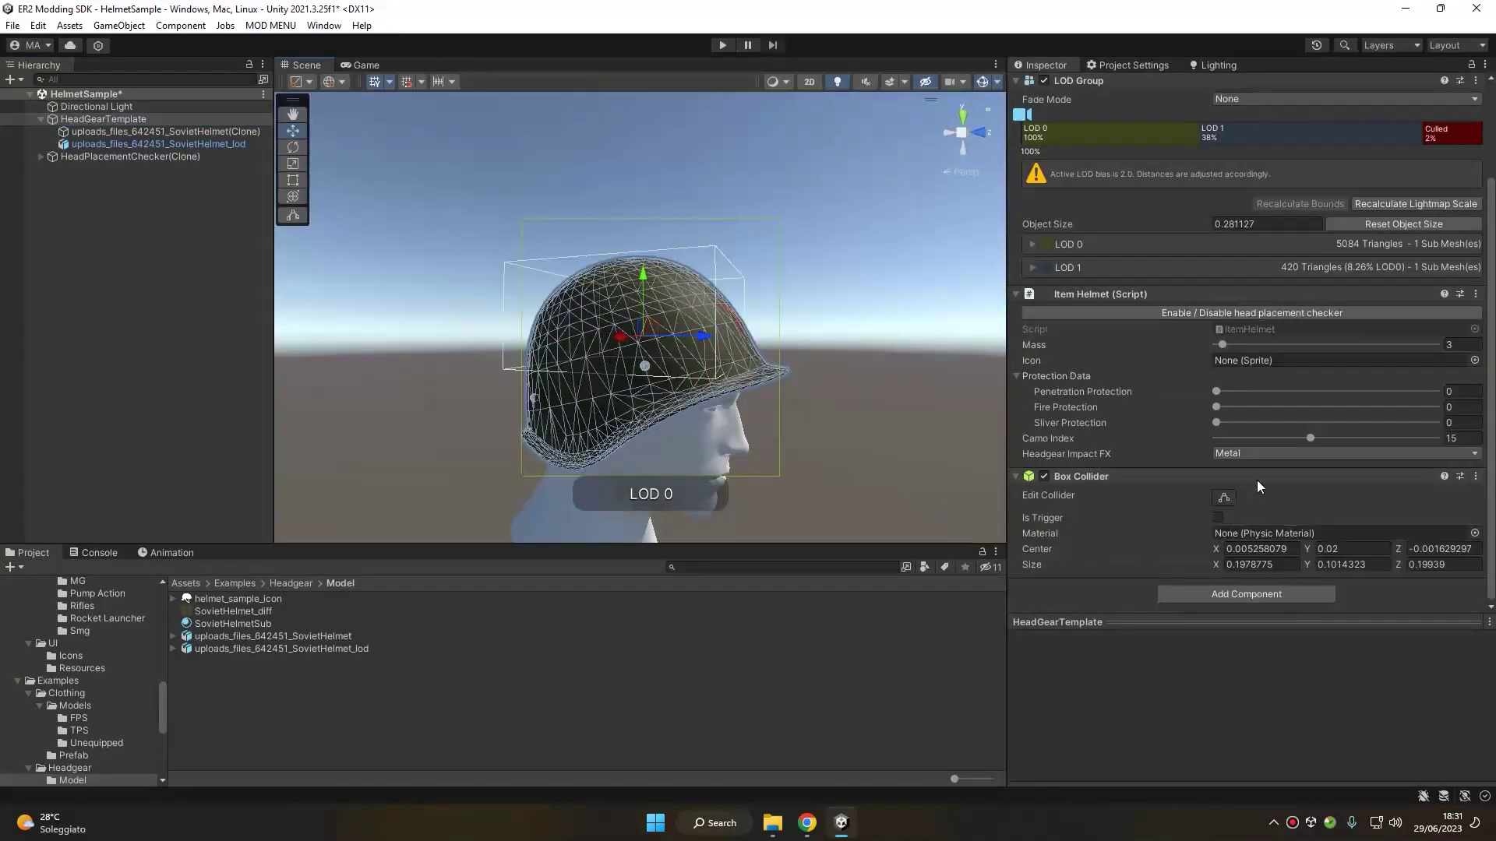
pyautogui.click(1224, 497)
pyautogui.keyDown('alt'); pyautogui.moveTo(577, 366); pyautogui.dragTo(644, 397); pyautogui.keyUp('alt')
pyautogui.keyDown('alt'); pyautogui.moveTo(701, 315); pyautogui.dragTo(579, 336); pyautogui.keyUp('alt')
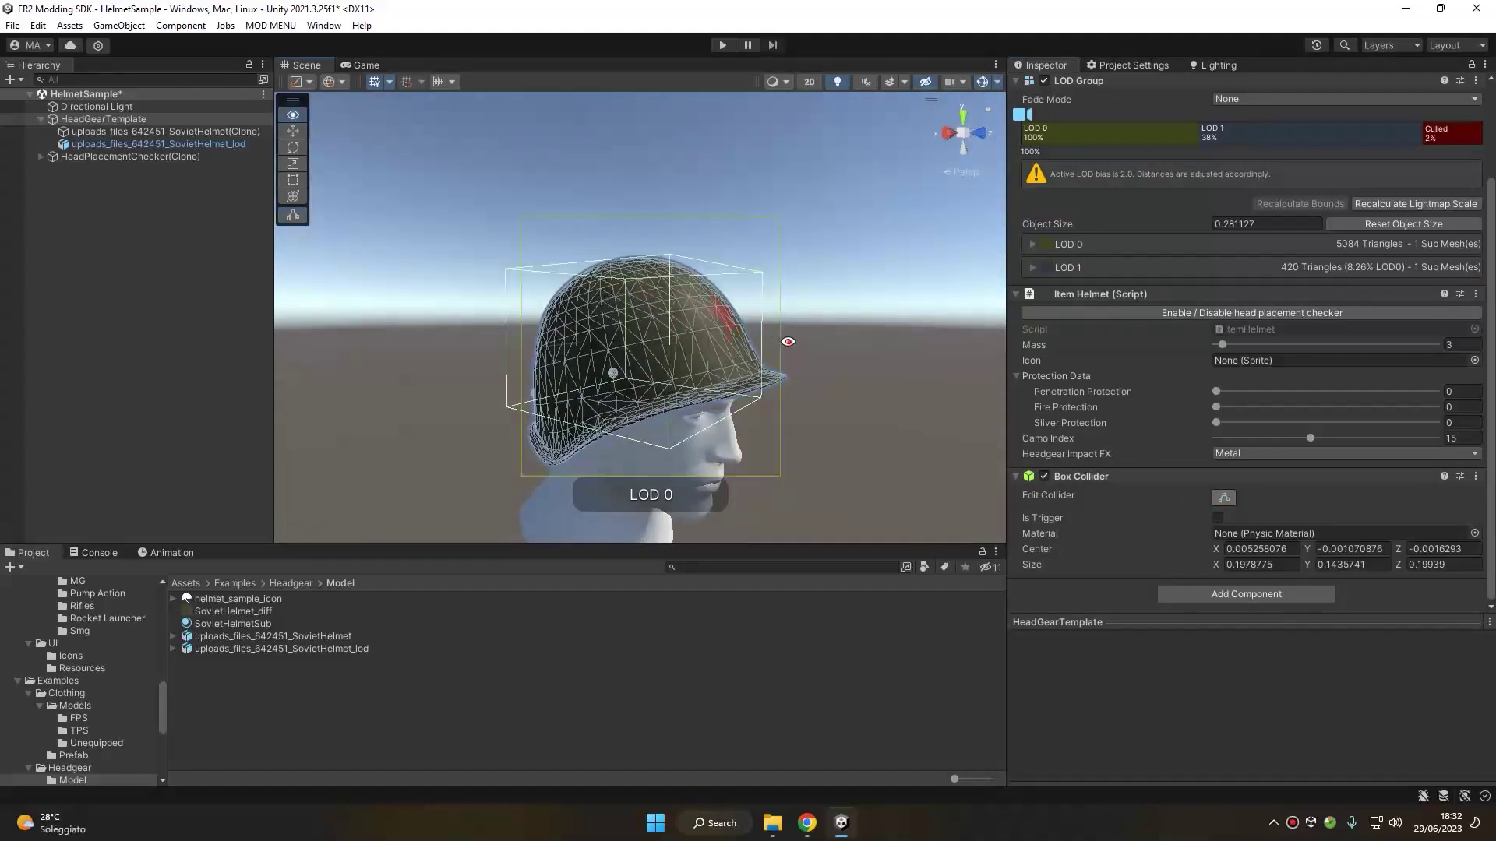
# - Shrink the box collider to the lower rear part of the helmet, about 0.175 by 0.066 by 0.17
pyautogui.keyDown('alt'); pyautogui.moveTo(787, 341); pyautogui.dragTo(521, 333); pyautogui.keyUp('alt')
pyautogui.moveTo(641, 404); pyautogui.dragTo(641, 390)
pyautogui.moveTo(554, 339); pyautogui.dragTo(572, 340)
pyautogui.moveTo(651, 279); pyautogui.dragTo(730, 342)
pyautogui.moveTo(523, 352)
pyautogui.keyDown('alt'); pyautogui.mouseDown()
pyautogui.moveTo(567, 348)
pyautogui.moveTo(526, 342)
pyautogui.mouseUp(); pyautogui.keyUp('alt')
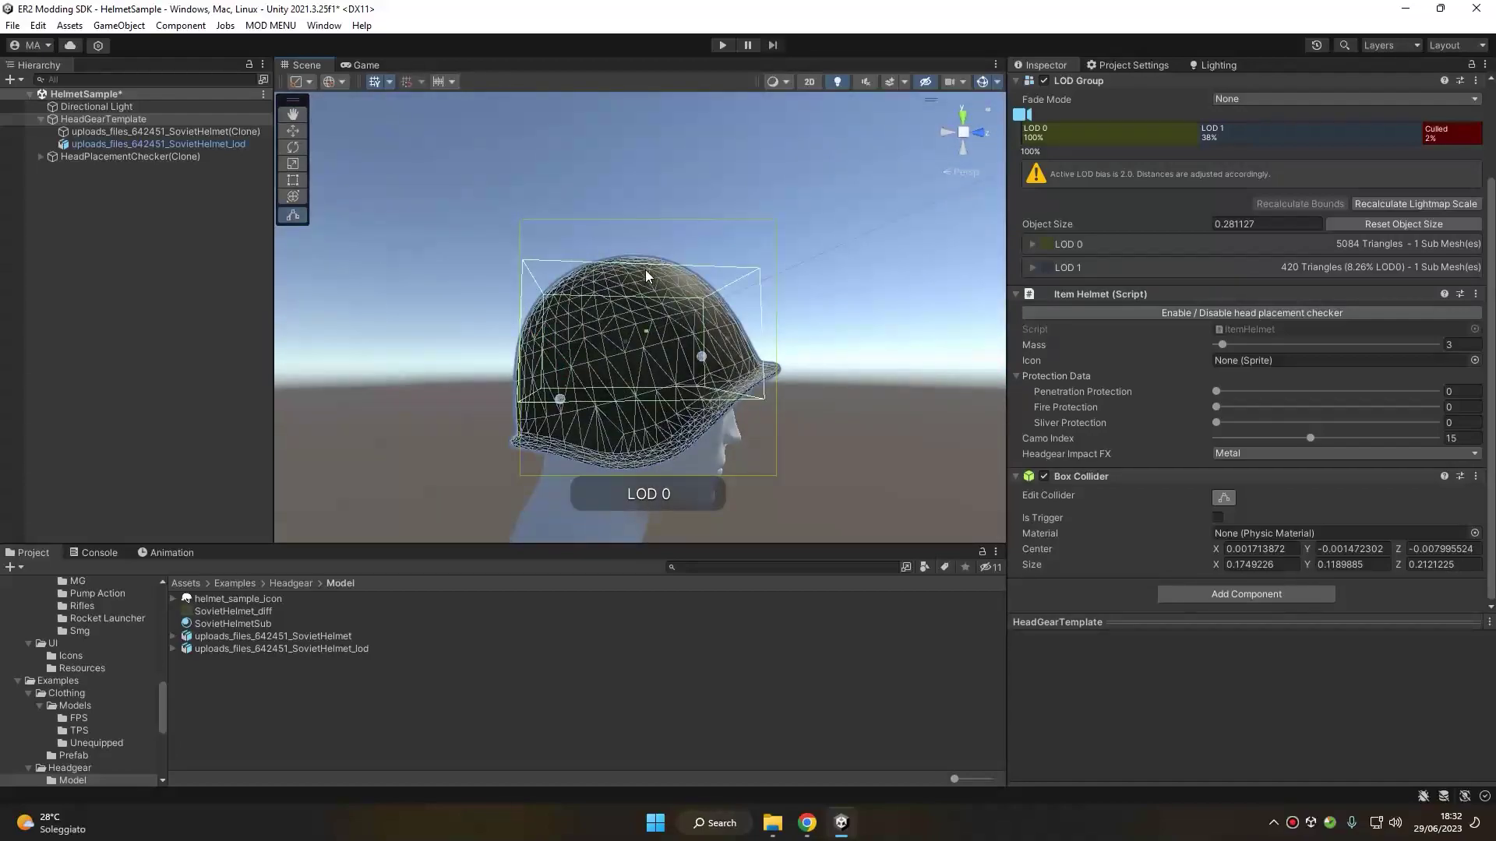
pyautogui.moveTo(631, 285); pyautogui.dragTo(632, 423)
pyautogui.keyDown('alt'); pyautogui.moveTo(718, 393); pyautogui.dragTo(695, 385); pyautogui.keyUp('alt')
# - Add a Sphere Collider component to HeadGearTemplate
pyautogui.click(1247, 593)
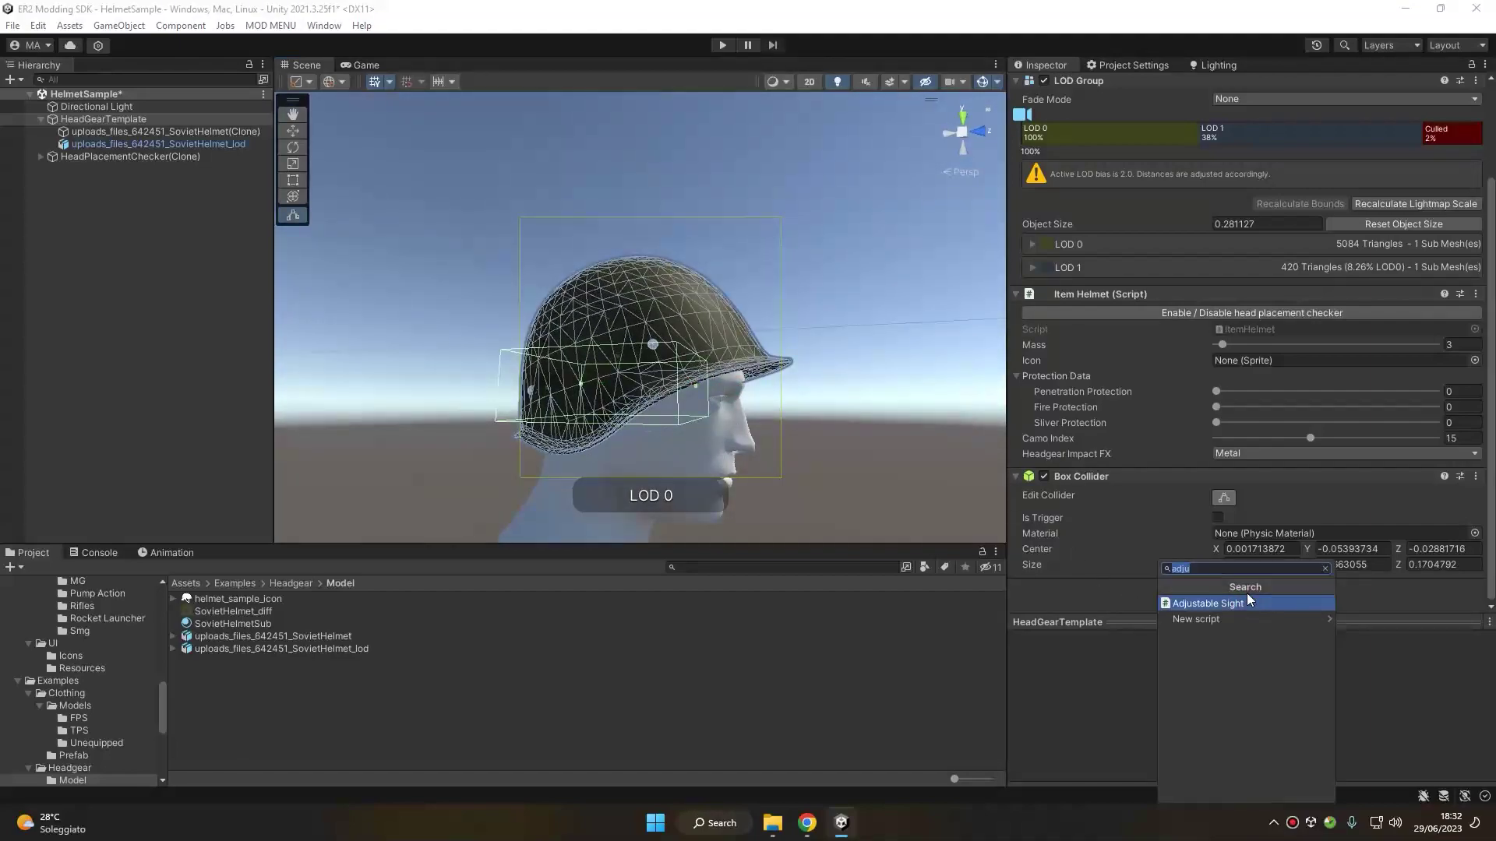
pyautogui.write('sphe')
pyautogui.press('Return')
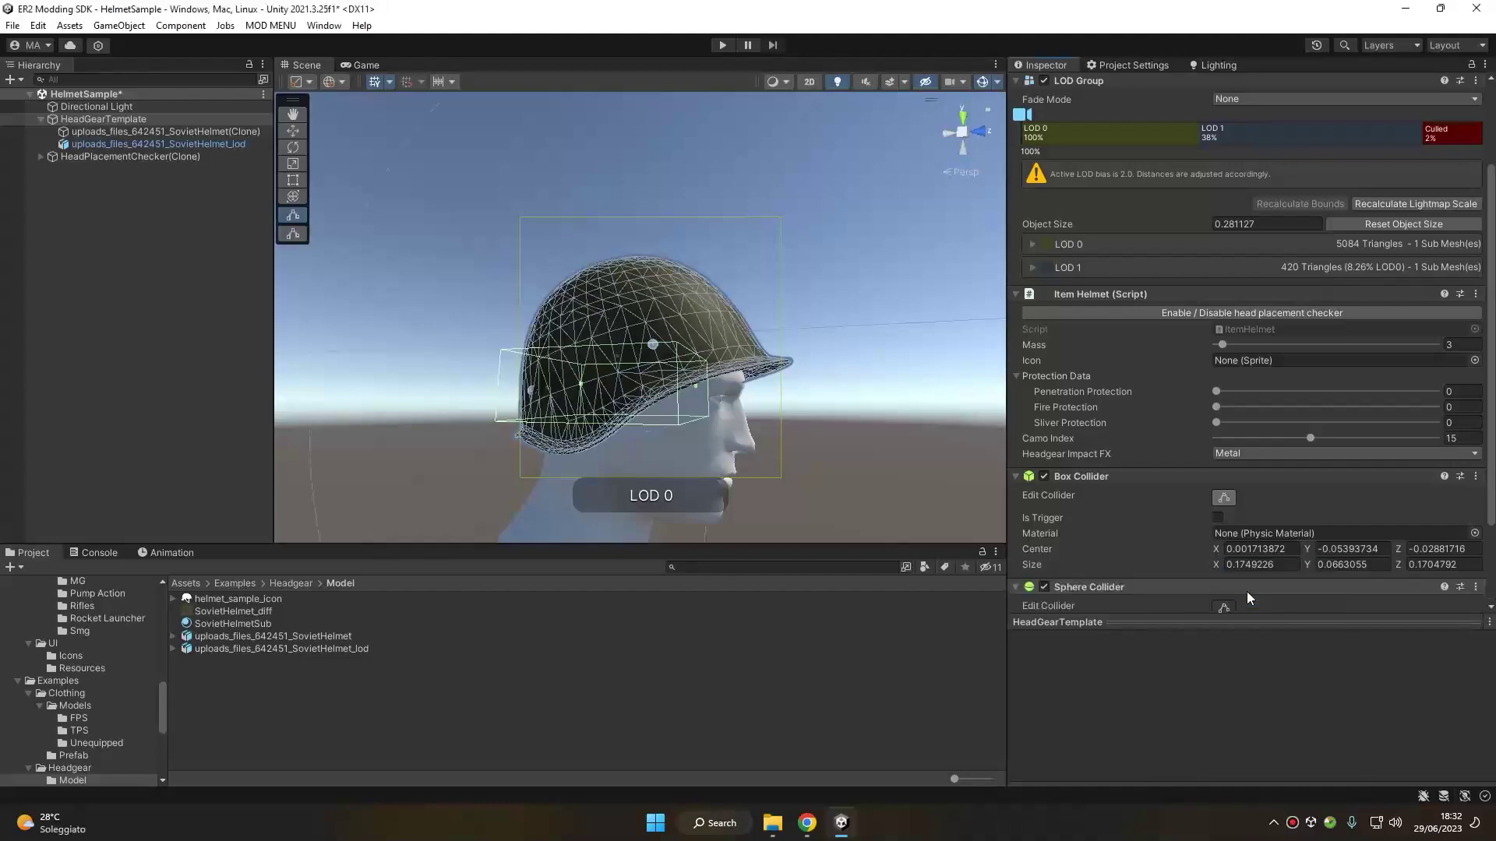
# - Shrink HeadGearTemplate's sphere collider around the helmet to a radius of about 0.122, centred at about Y -0.03
pyautogui.scroll(-2, 1206, 450)
pyautogui.click(1222, 497)
pyautogui.scroll(-5, 684, 203)
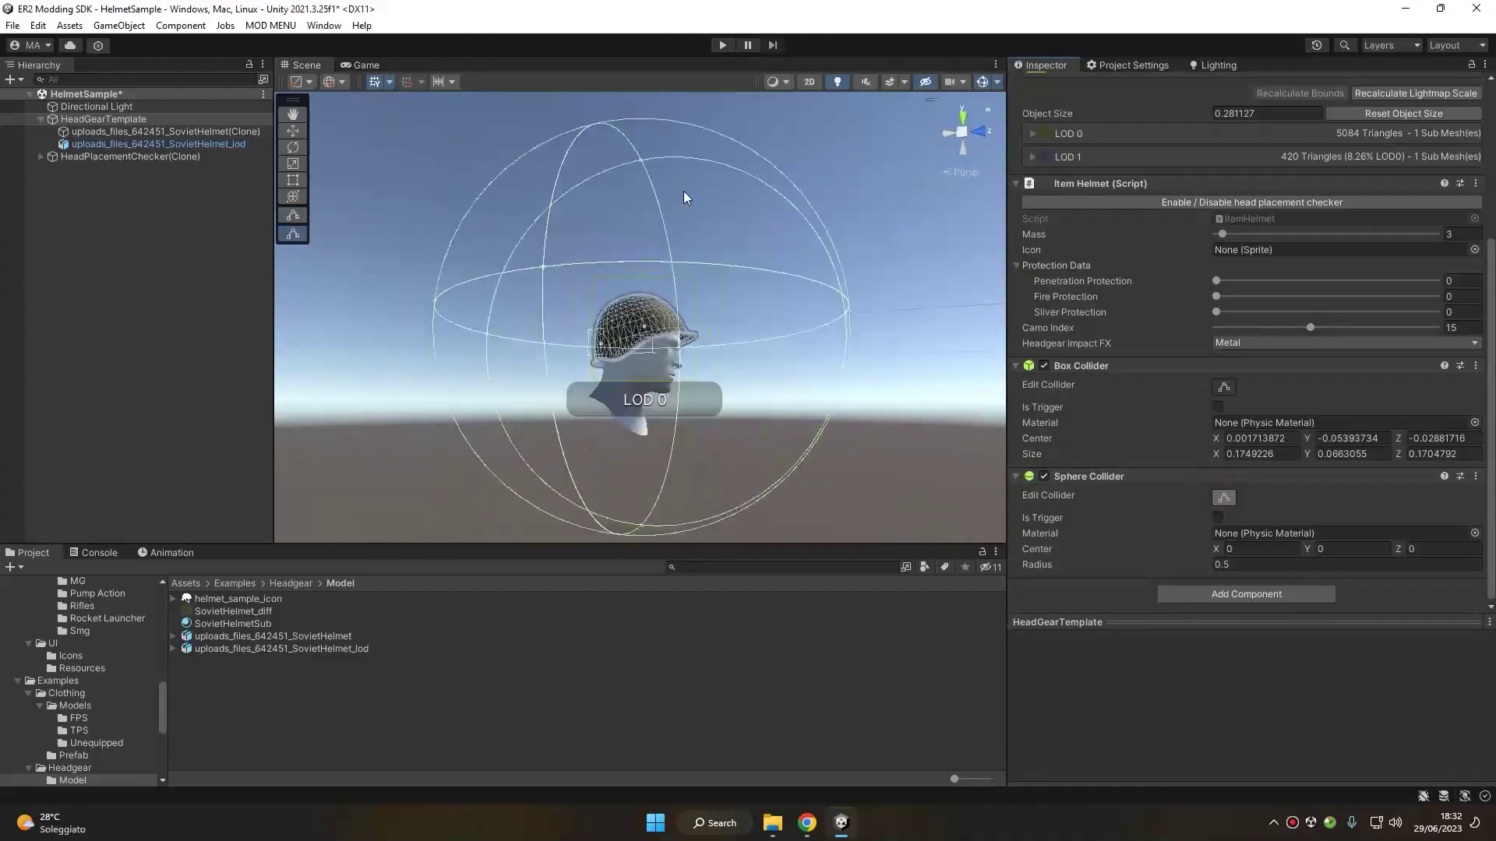
pyautogui.moveTo(643, 200); pyautogui.dragTo(644, 297)
pyautogui.moveTo(639, 460); pyautogui.dragTo(641, 366)
pyautogui.scroll(2, 635, 336)
pyautogui.scroll(2, 636, 336)
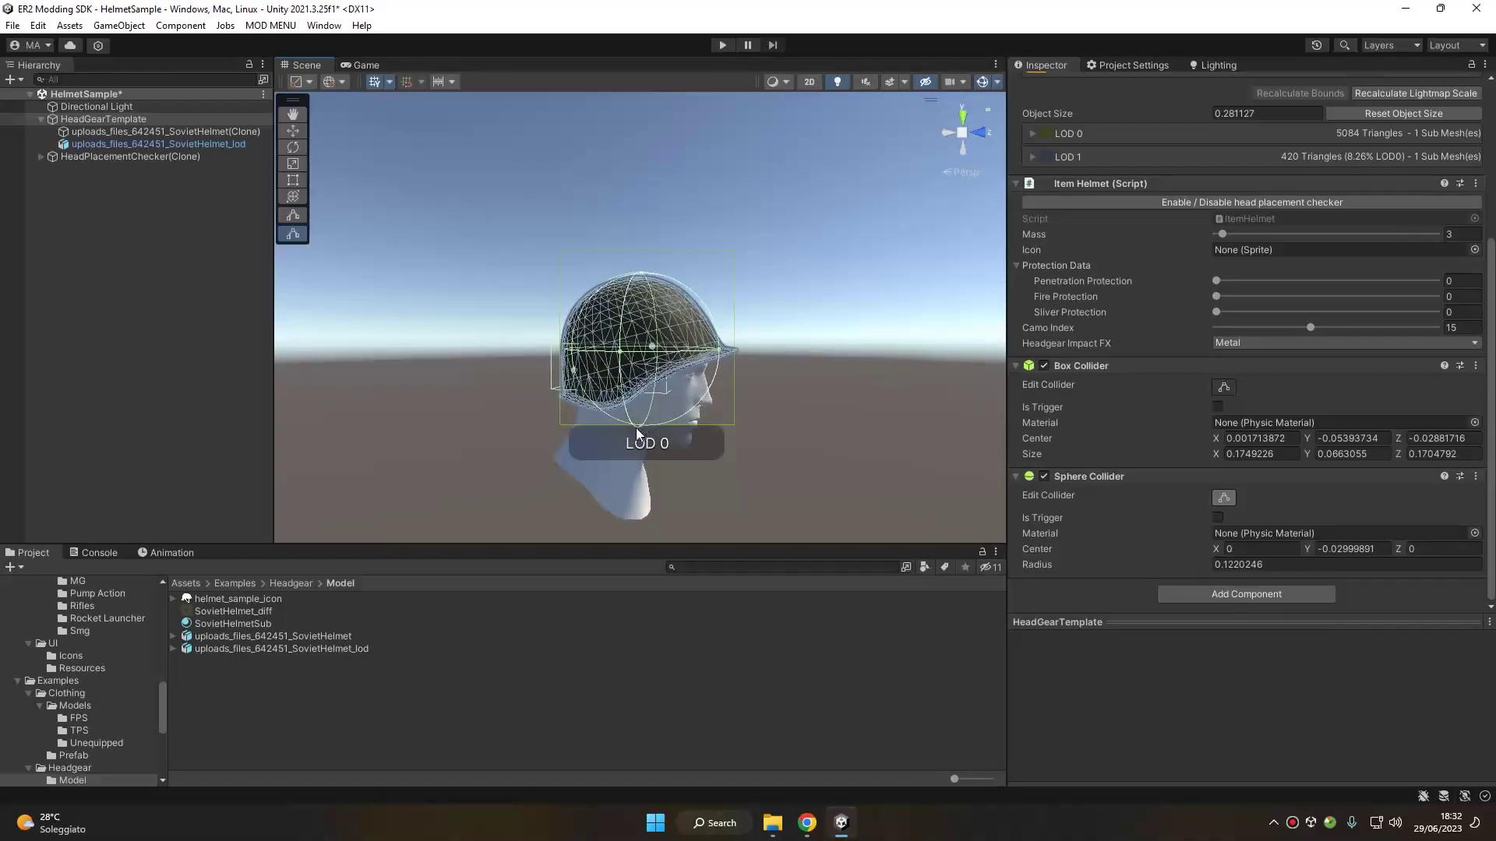
# - Refit the sphere collider to the helmet's dome, with a radius of about 0.105 and its centre at about Y -0.016, Z -0.005
pyautogui.click(636, 409)
pyautogui.click(674, 381)
pyautogui.click(1223, 497)
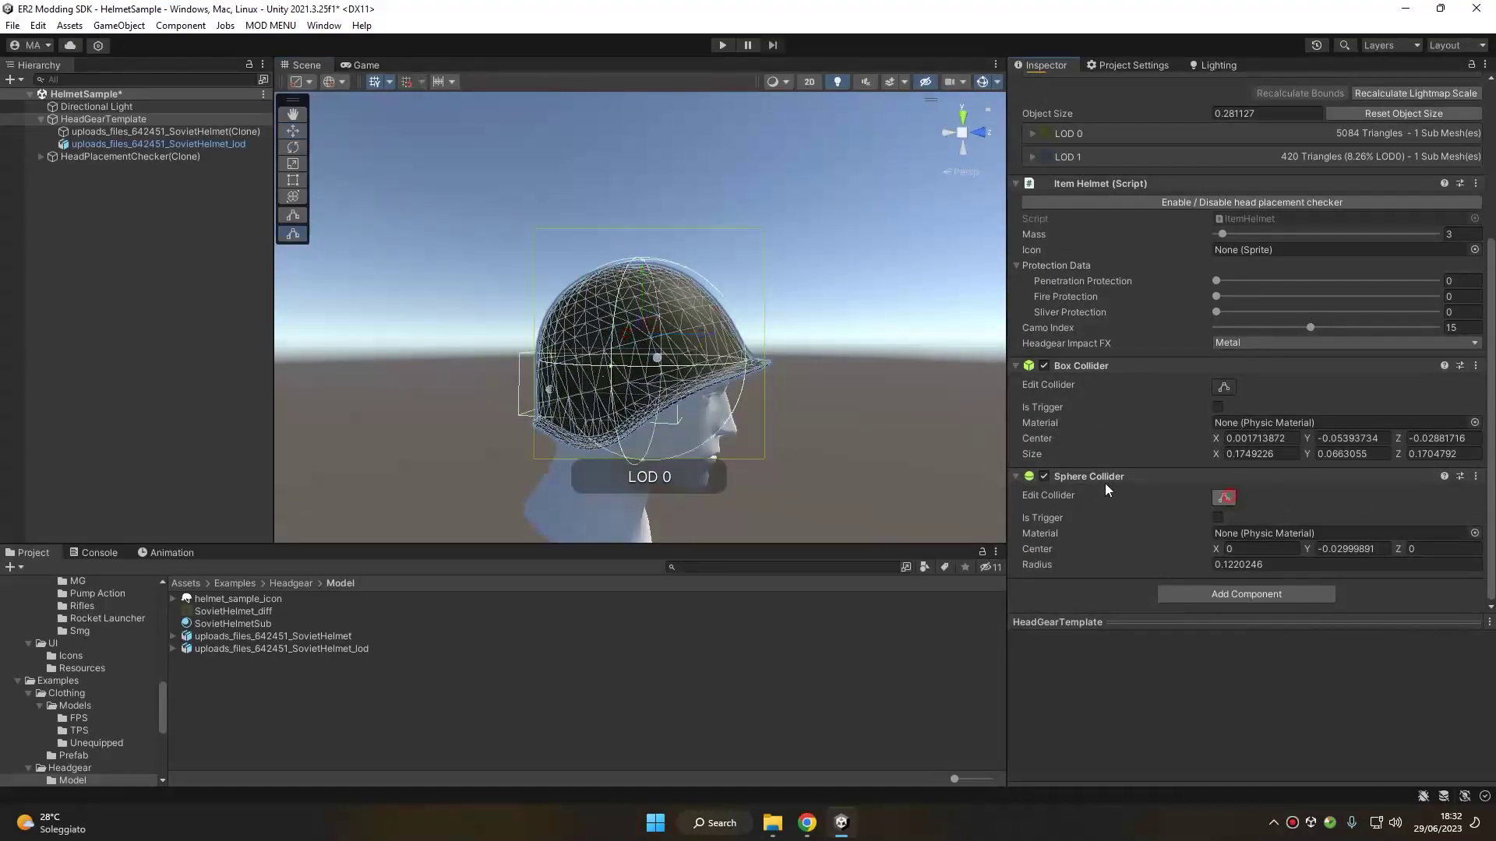
pyautogui.click(641, 473)
pyautogui.moveTo(642, 465); pyautogui.dragTo(644, 434)
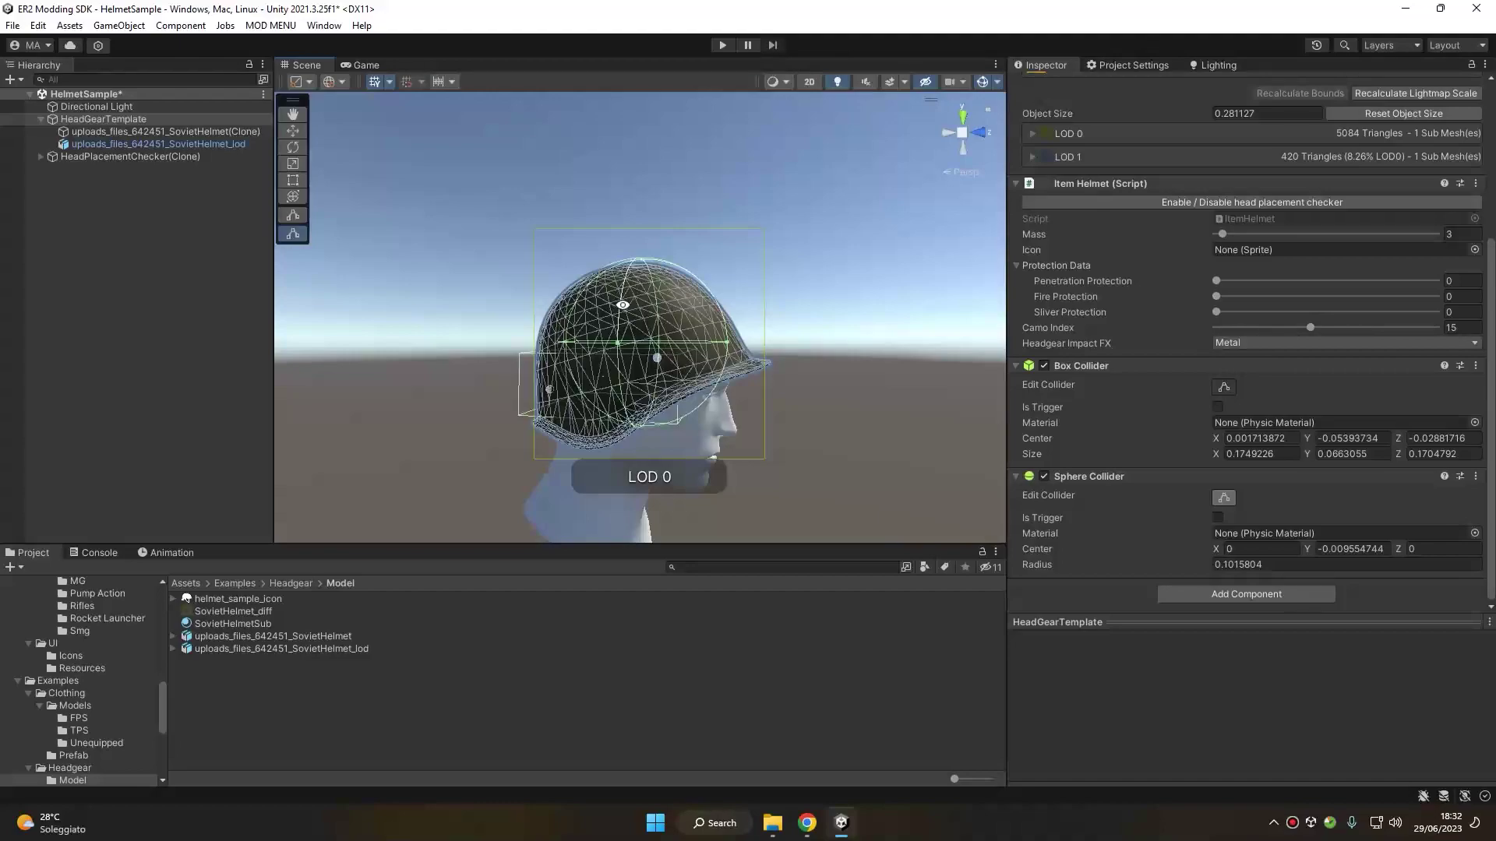
pyautogui.keyDown('alt'); pyautogui.moveTo(602, 297); pyautogui.dragTo(546, 343); pyautogui.keyUp('alt')
pyautogui.moveTo(750, 363)
pyautogui.keyDown('alt'); pyautogui.mouseDown()
pyautogui.moveTo(595, 355)
pyautogui.moveTo(732, 351)
pyautogui.mouseUp(); pyautogui.keyUp('alt')
pyautogui.moveTo(638, 253); pyautogui.dragTo(350, 308)
pyautogui.keyDown('alt'); pyautogui.moveTo(647, 436); pyautogui.dragTo(846, 381); pyautogui.keyUp('alt')
# - Enlarge the box collider at the helmet's lower rear to about 0.175 by 0.073 by 0.188
pyautogui.click(1221, 389)
pyautogui.keyDown('alt'); pyautogui.moveTo(673, 383); pyautogui.dragTo(711, 381); pyautogui.keyUp('alt')
pyautogui.keyDown('alt'); pyautogui.moveTo(845, 380); pyautogui.dragTo(710, 364); pyautogui.keyUp('alt')
# - Examine from several angles how the box and sphere colliders fit the helmet and the head
pyautogui.click(1223, 498)
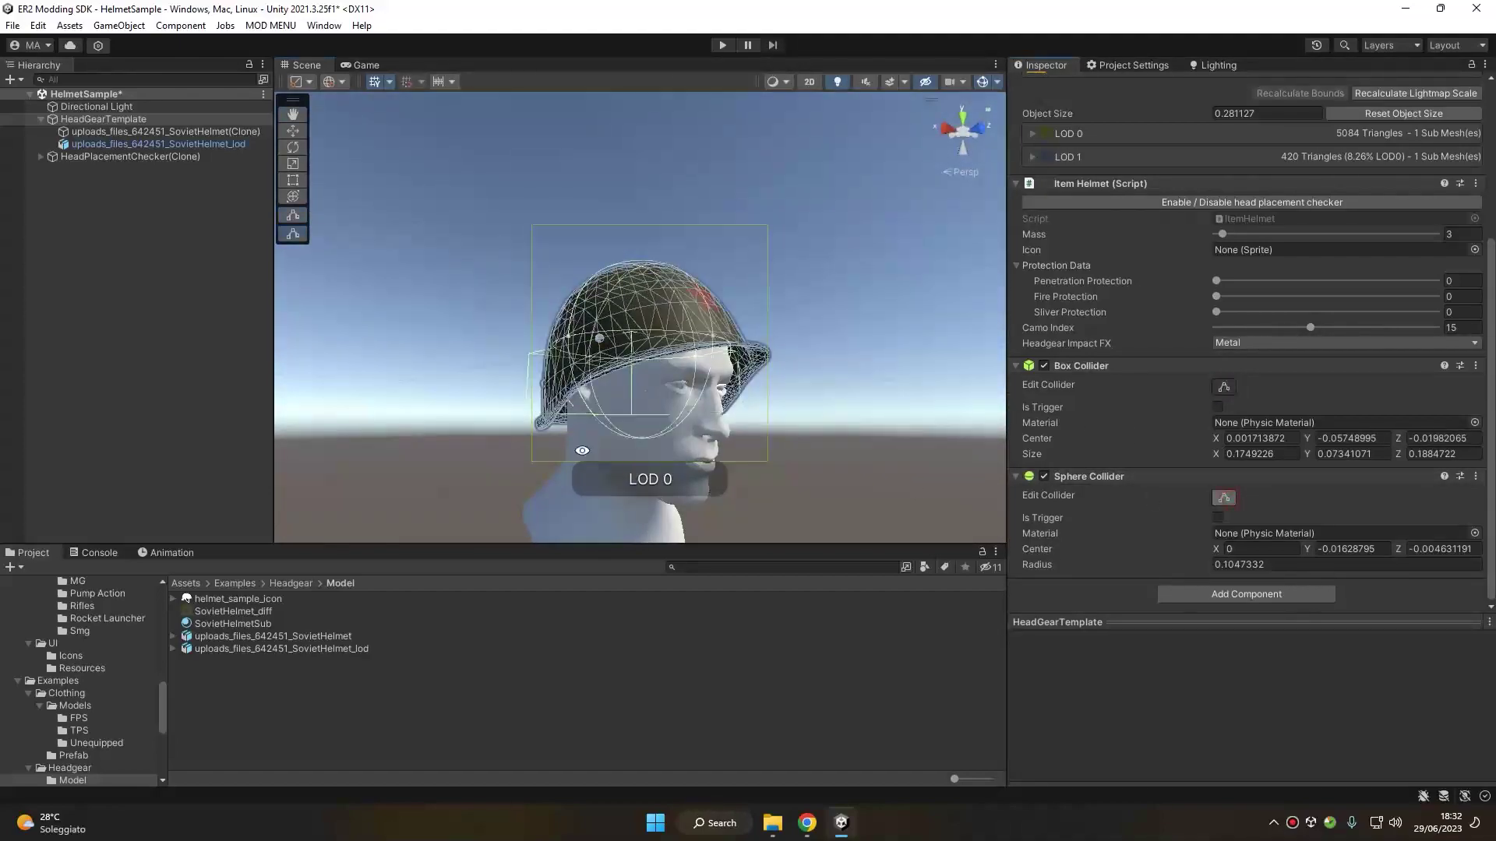
pyautogui.keyDown('alt'); pyautogui.moveTo(581, 446); pyautogui.dragTo(733, 429); pyautogui.keyUp('alt')
pyautogui.moveTo(668, 380); pyautogui.dragTo(648, 267, button='middle')
pyautogui.moveTo(648, 267)
pyautogui.keyDown('alt'); pyautogui.mouseDown()
pyautogui.moveTo(547, 240)
pyautogui.moveTo(538, 346)
pyautogui.moveTo(627, 374)
pyautogui.moveTo(569, 318)
pyautogui.moveTo(639, 327)
pyautogui.moveTo(670, 300)
pyautogui.moveTo(627, 264)
pyautogui.moveTo(631, 290)
pyautogui.mouseUp(); pyautogui.keyUp('alt')
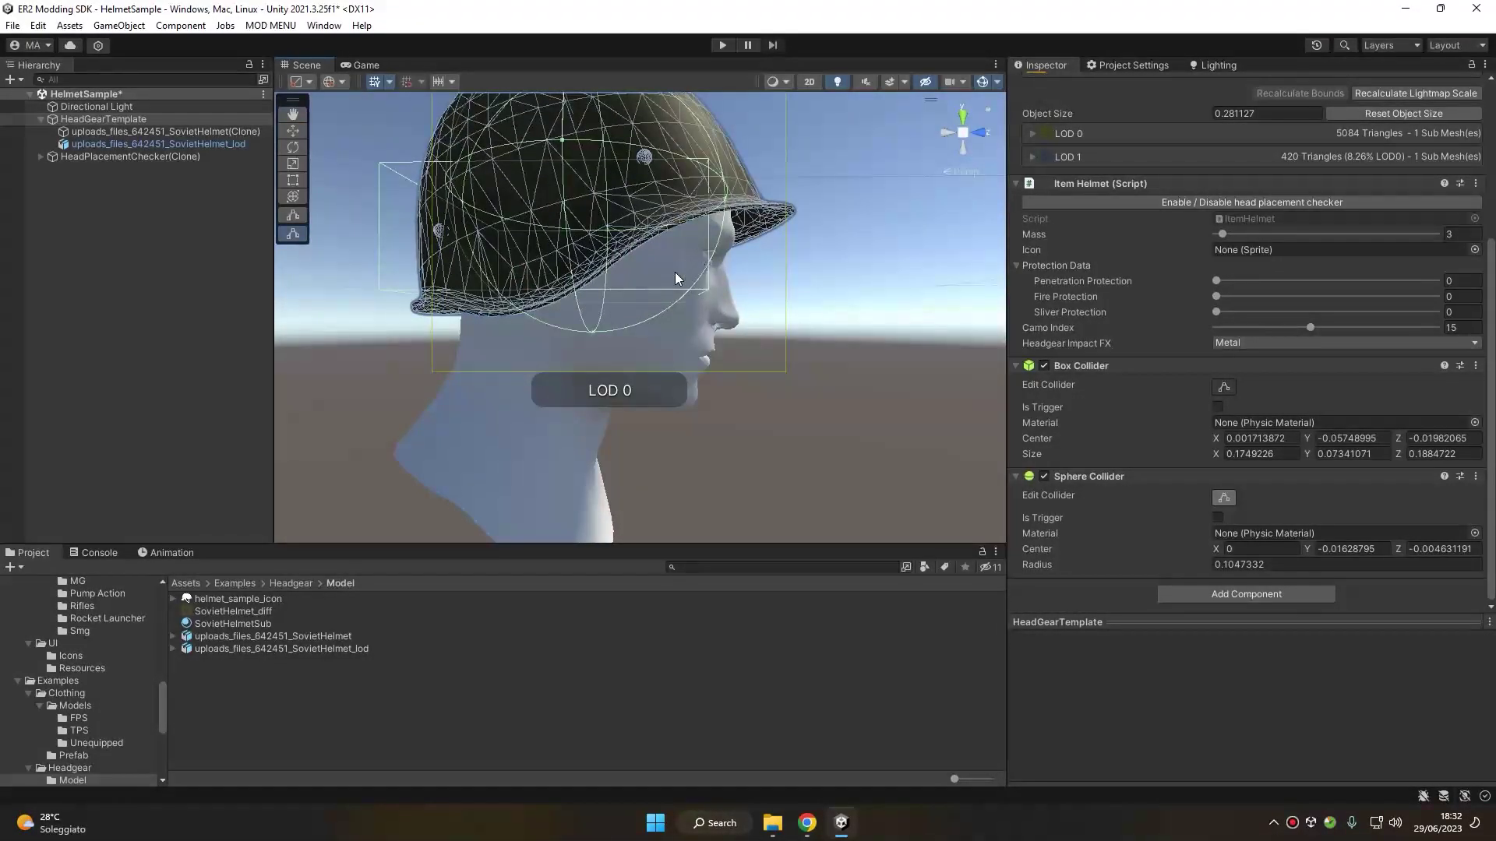
pyautogui.keyDown('alt'); pyautogui.moveTo(708, 263); pyautogui.dragTo(638, 272); pyautogui.keyUp('alt')
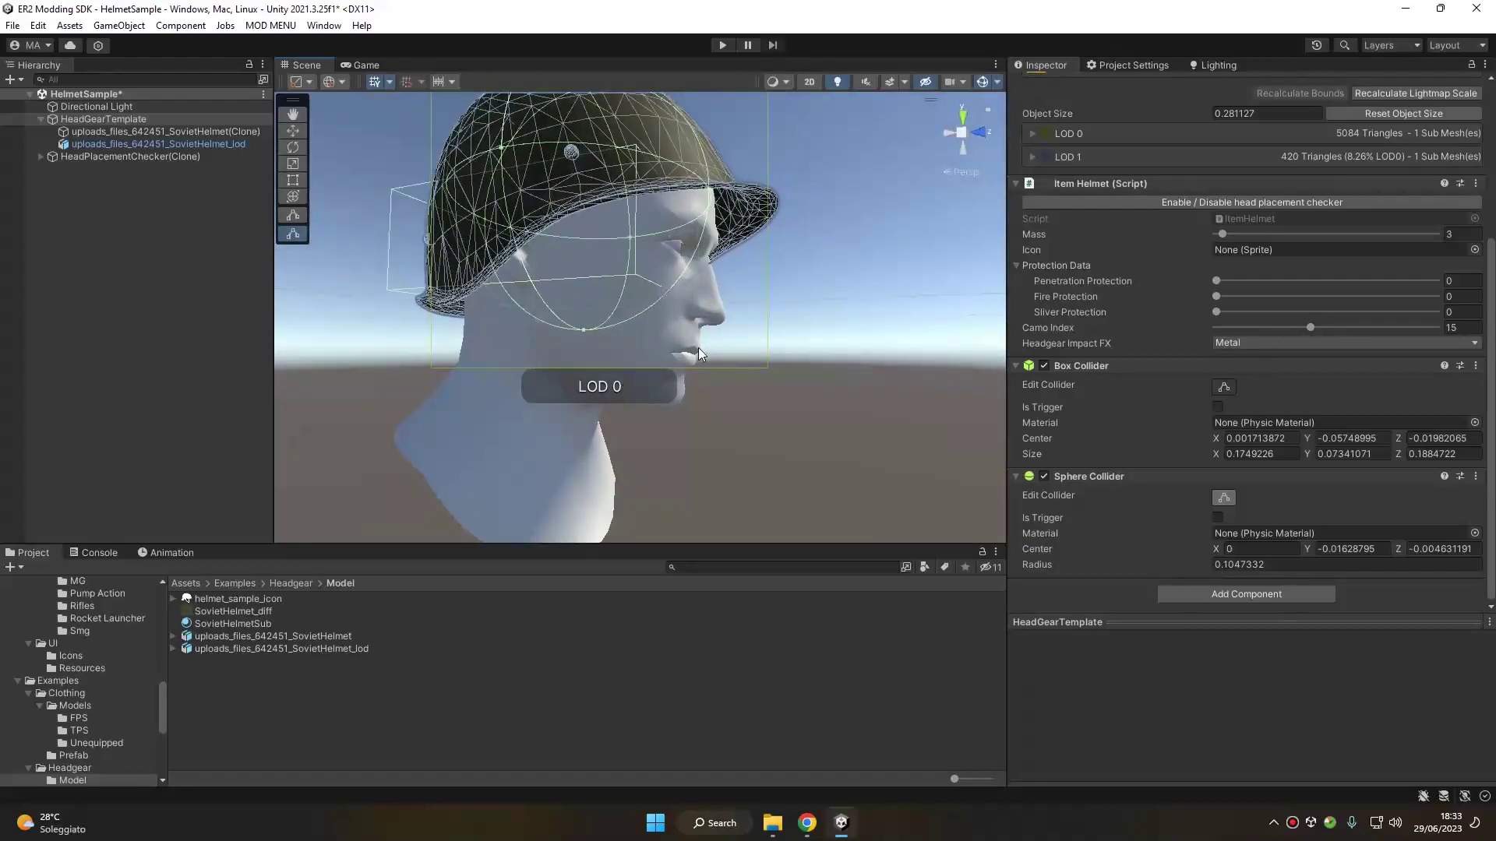
pyautogui.keyDown('alt'); pyautogui.moveTo(667, 308); pyautogui.dragTo(747, 342); pyautogui.keyUp('alt')
pyautogui.keyDown('alt'); pyautogui.moveTo(581, 252); pyautogui.dragTo(468, 263); pyautogui.keyUp('alt')
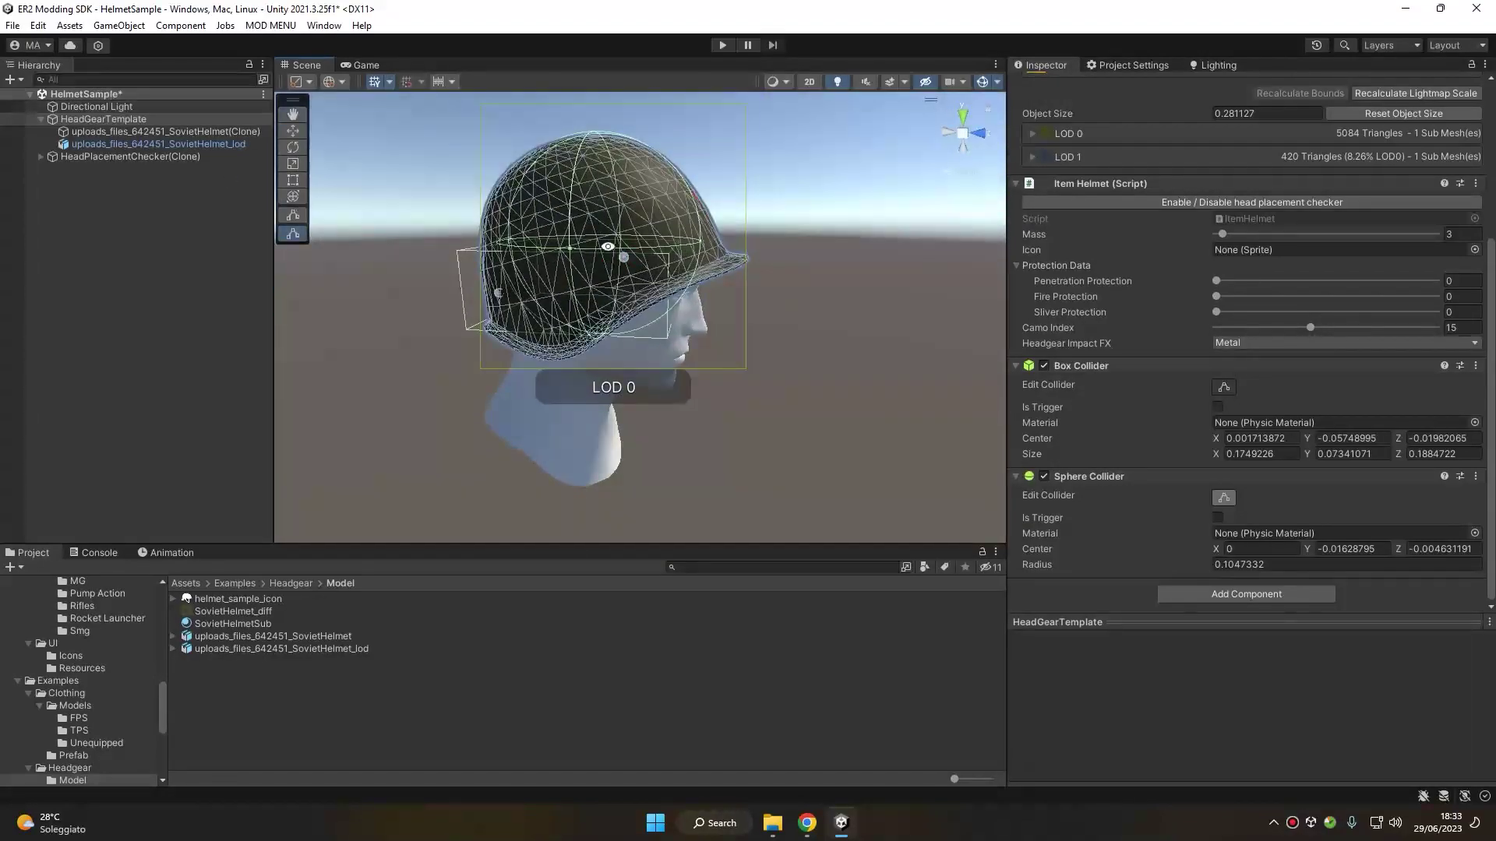
pyautogui.keyDown('alt'); pyautogui.moveTo(504, 152); pyautogui.dragTo(707, 253); pyautogui.keyUp('alt')
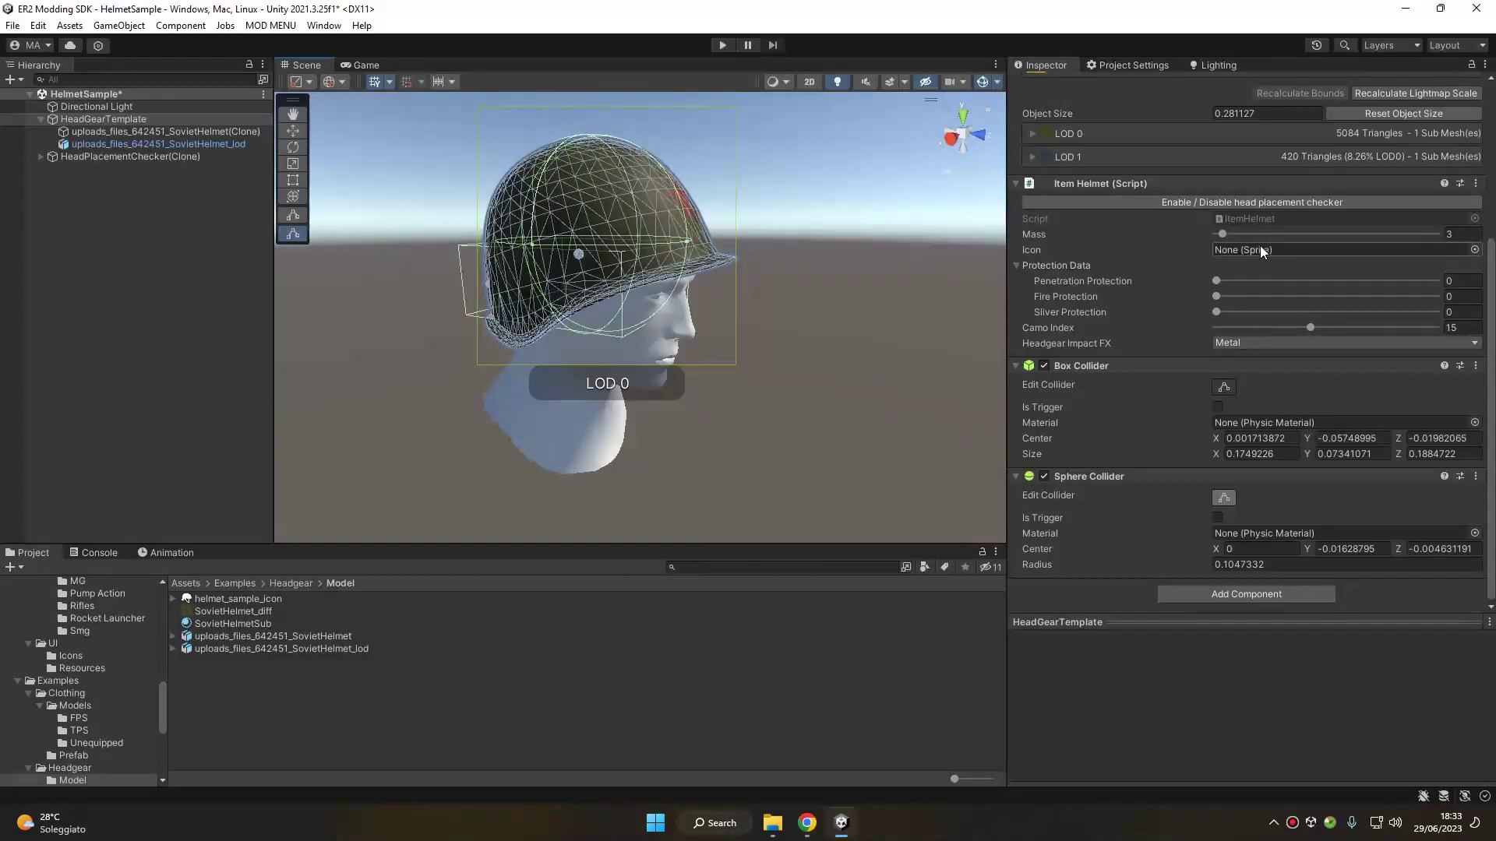
# - Assign helmet_sample_icon as the helmet's icon, set penetration, fire and sliver protection to 18, and keep Metal as the impact effect
pyautogui.moveTo(203, 603); pyautogui.dragTo(1260, 297)
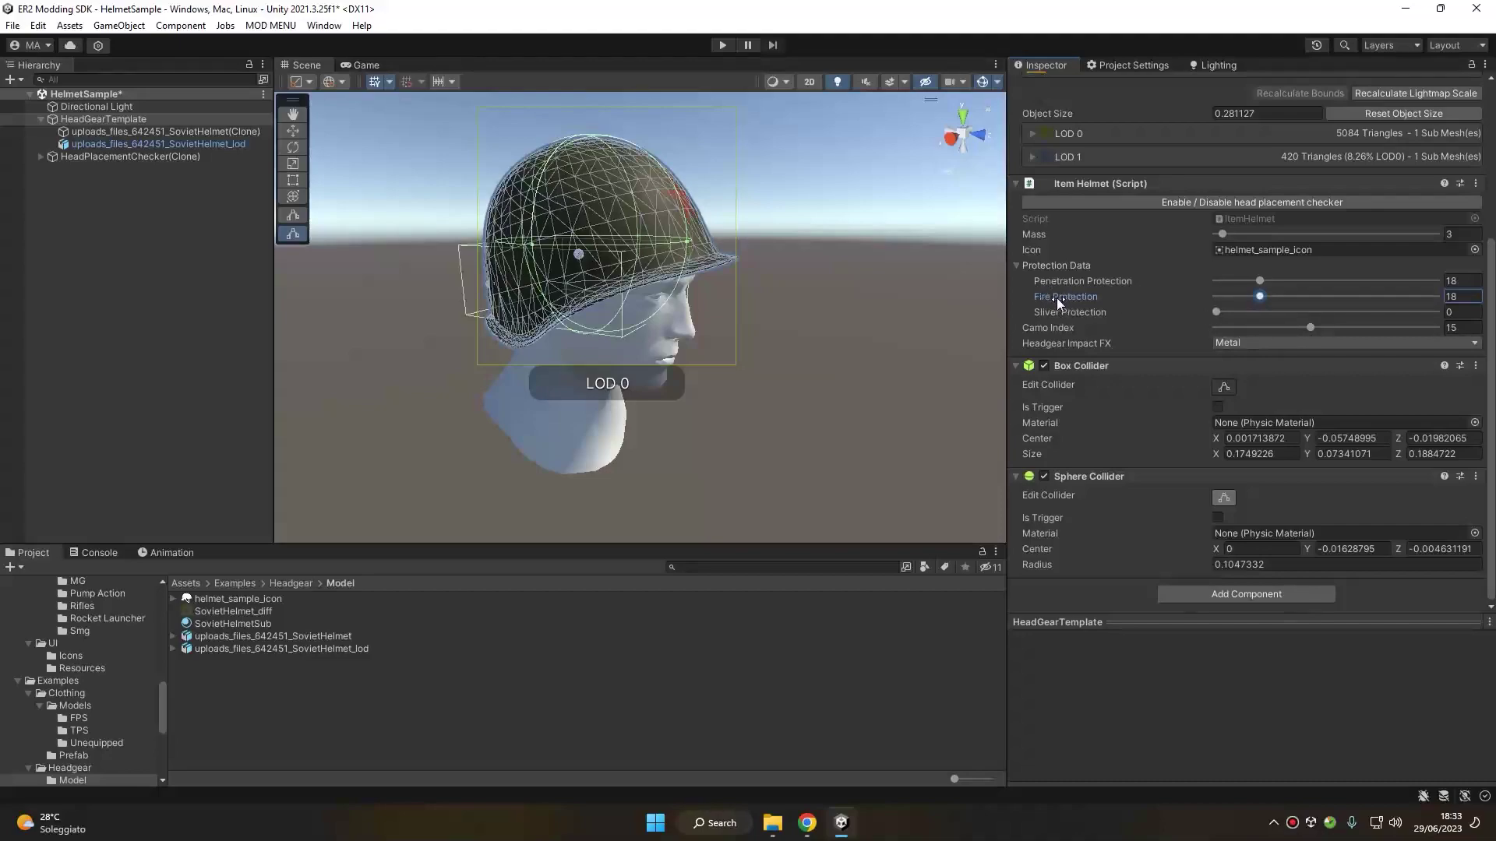
pyautogui.moveTo(1226, 313); pyautogui.dragTo(1224, 311)
pyautogui.click(1260, 344)
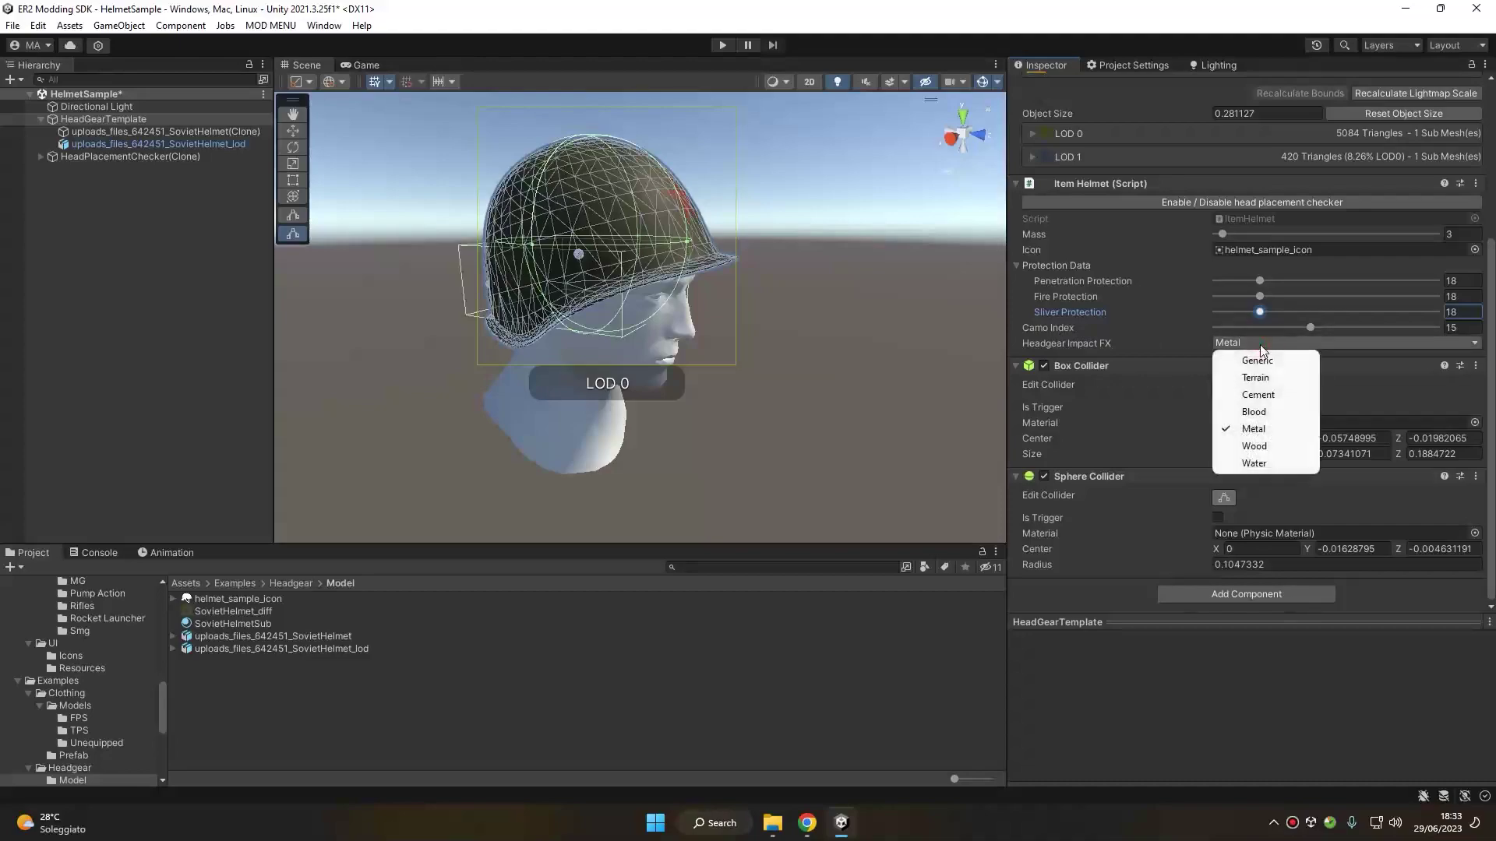
pyautogui.click(1235, 430)
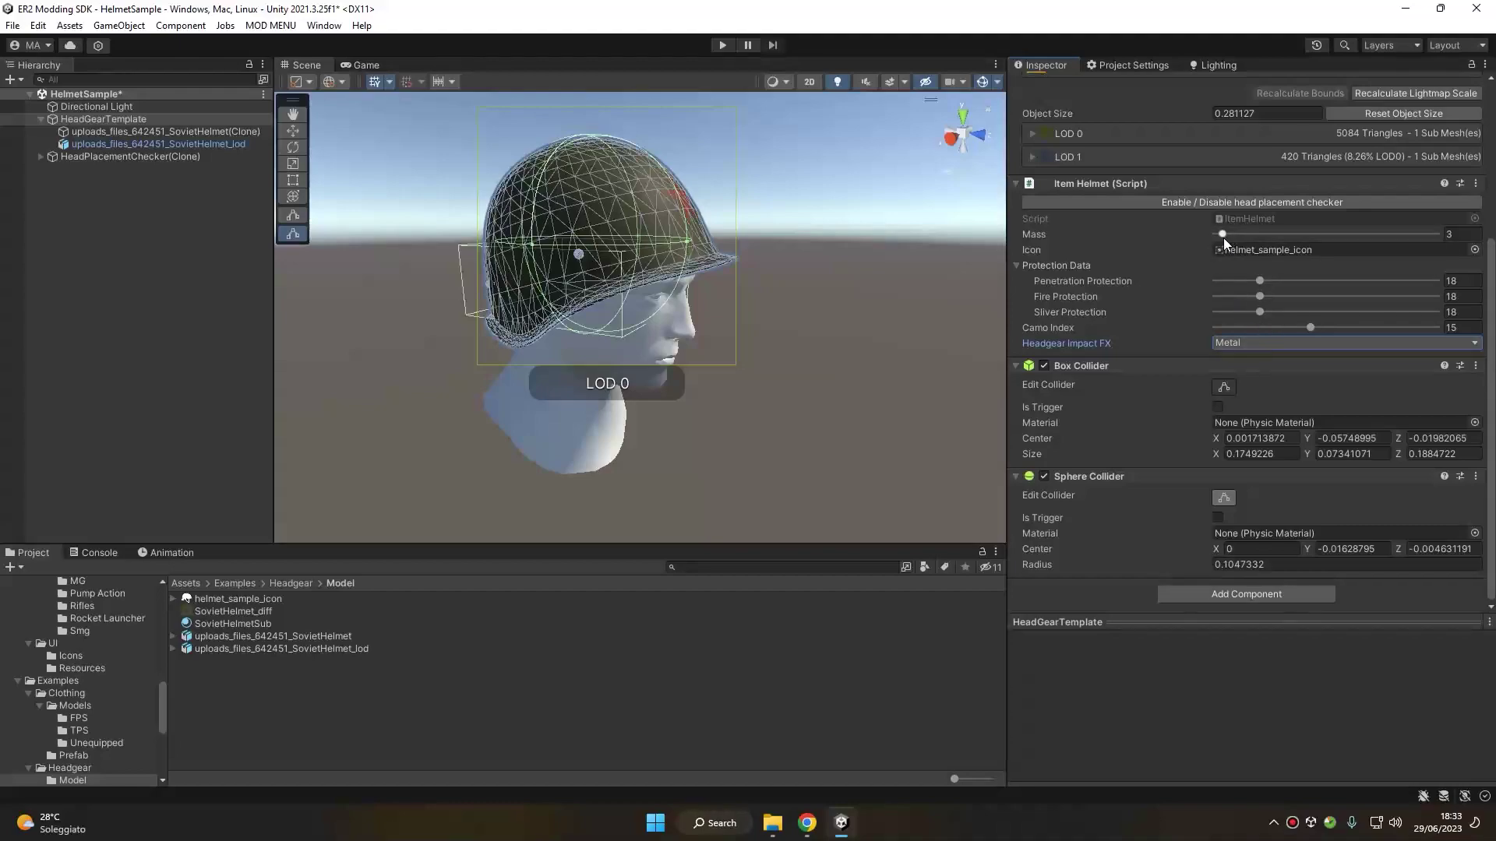
# - Save HeadGearTemplate as a prefab in the Examples/Headgear/Prefabs folder
pyautogui.click(296, 582)
pyautogui.click(225, 615)
pyautogui.doubleClick(225, 614)
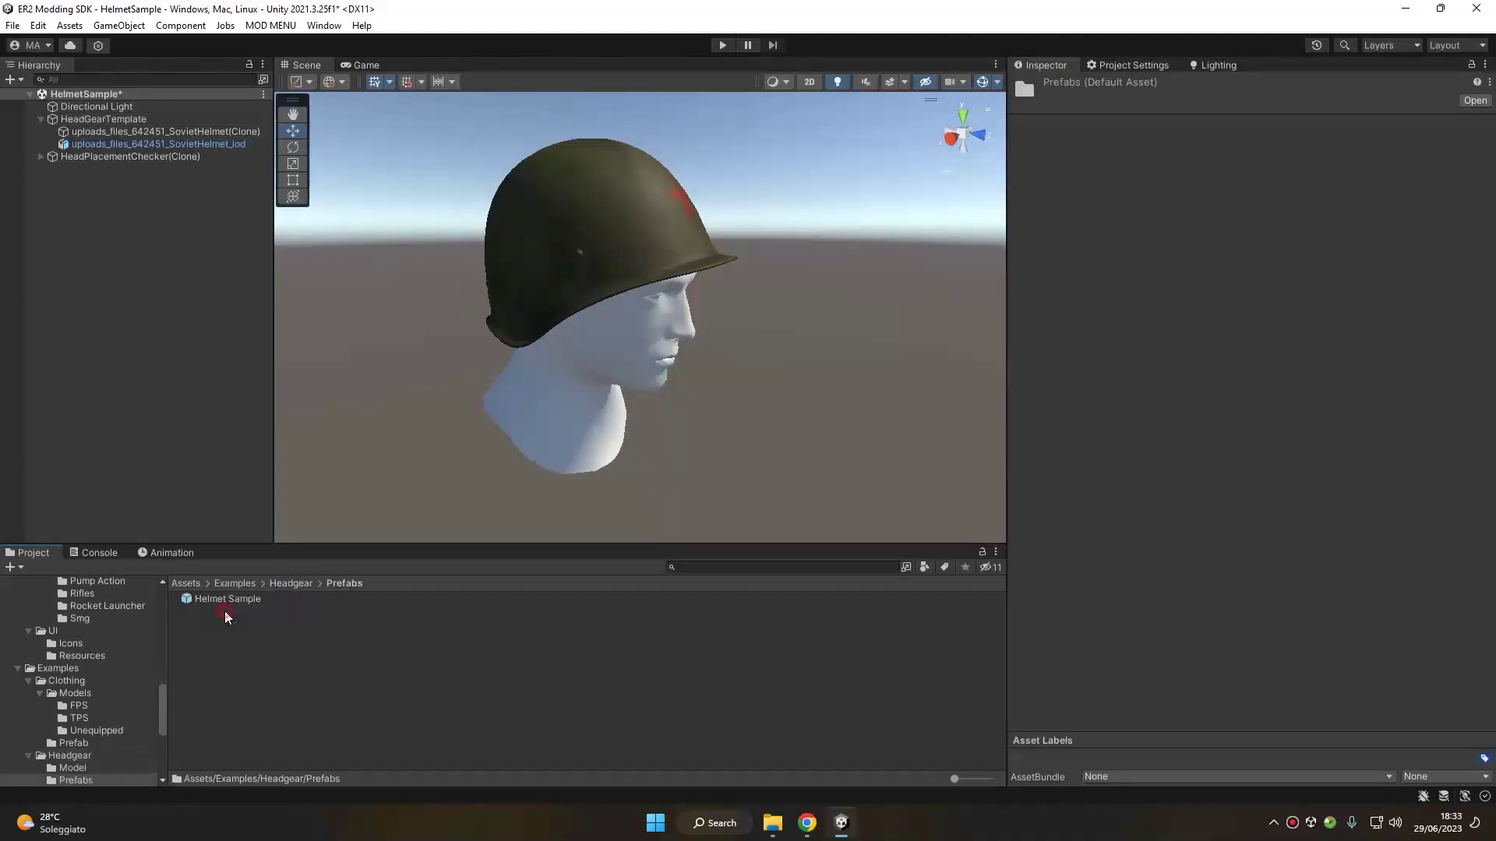
pyautogui.moveTo(103, 120); pyautogui.dragTo(306, 670)
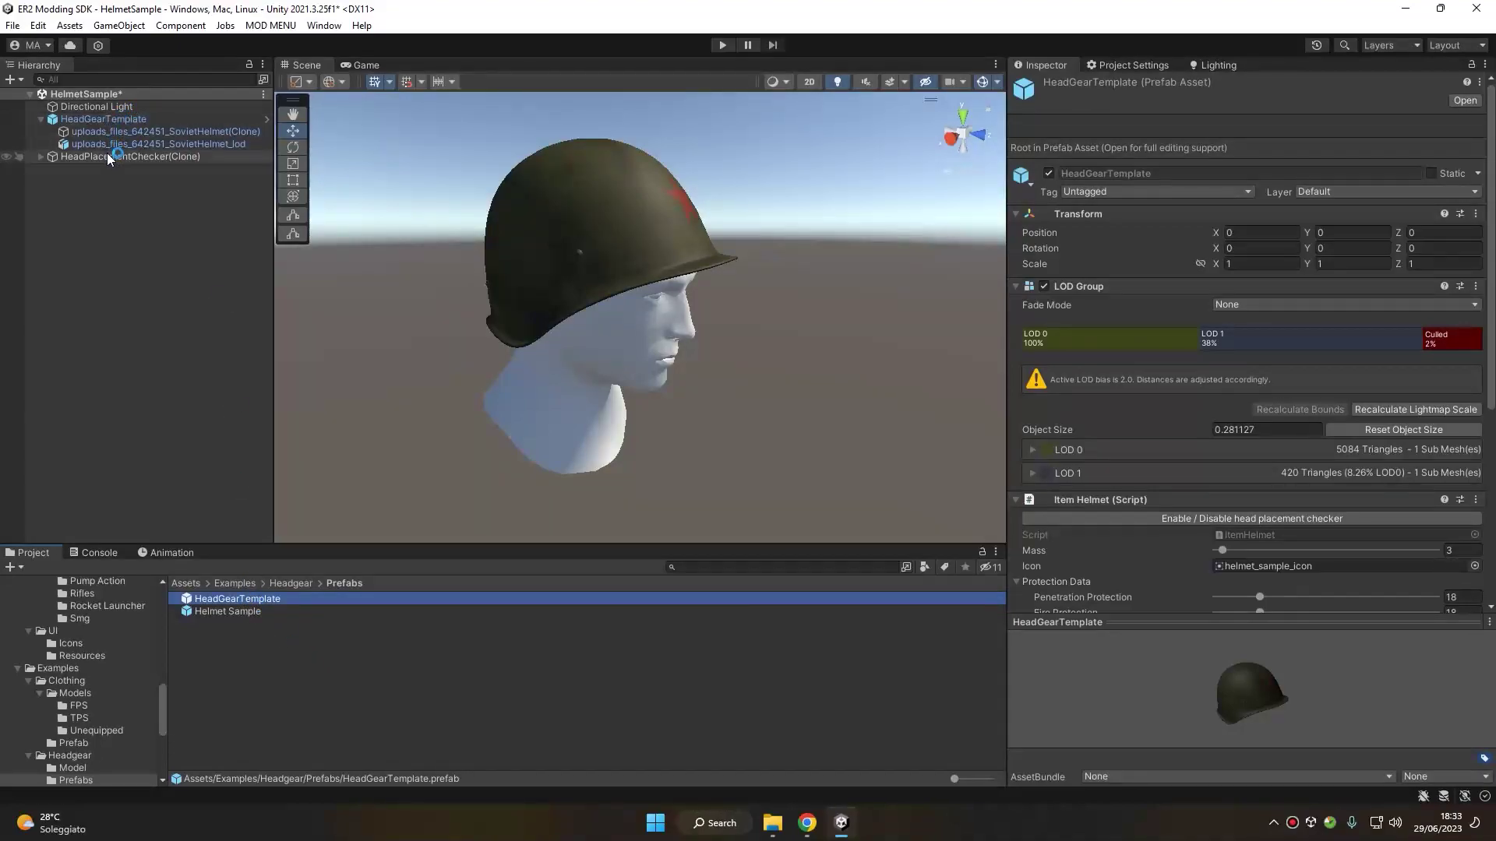
# - Enlarge the HeadGearTemplate prefab's preview and assign the prefab to the er2items asset bundle
pyautogui.moveTo(1409, 693); pyautogui.dragTo(1270, 647)
pyautogui.moveTo(1260, 623); pyautogui.dragTo(1259, 448)
pyautogui.click(1169, 777)
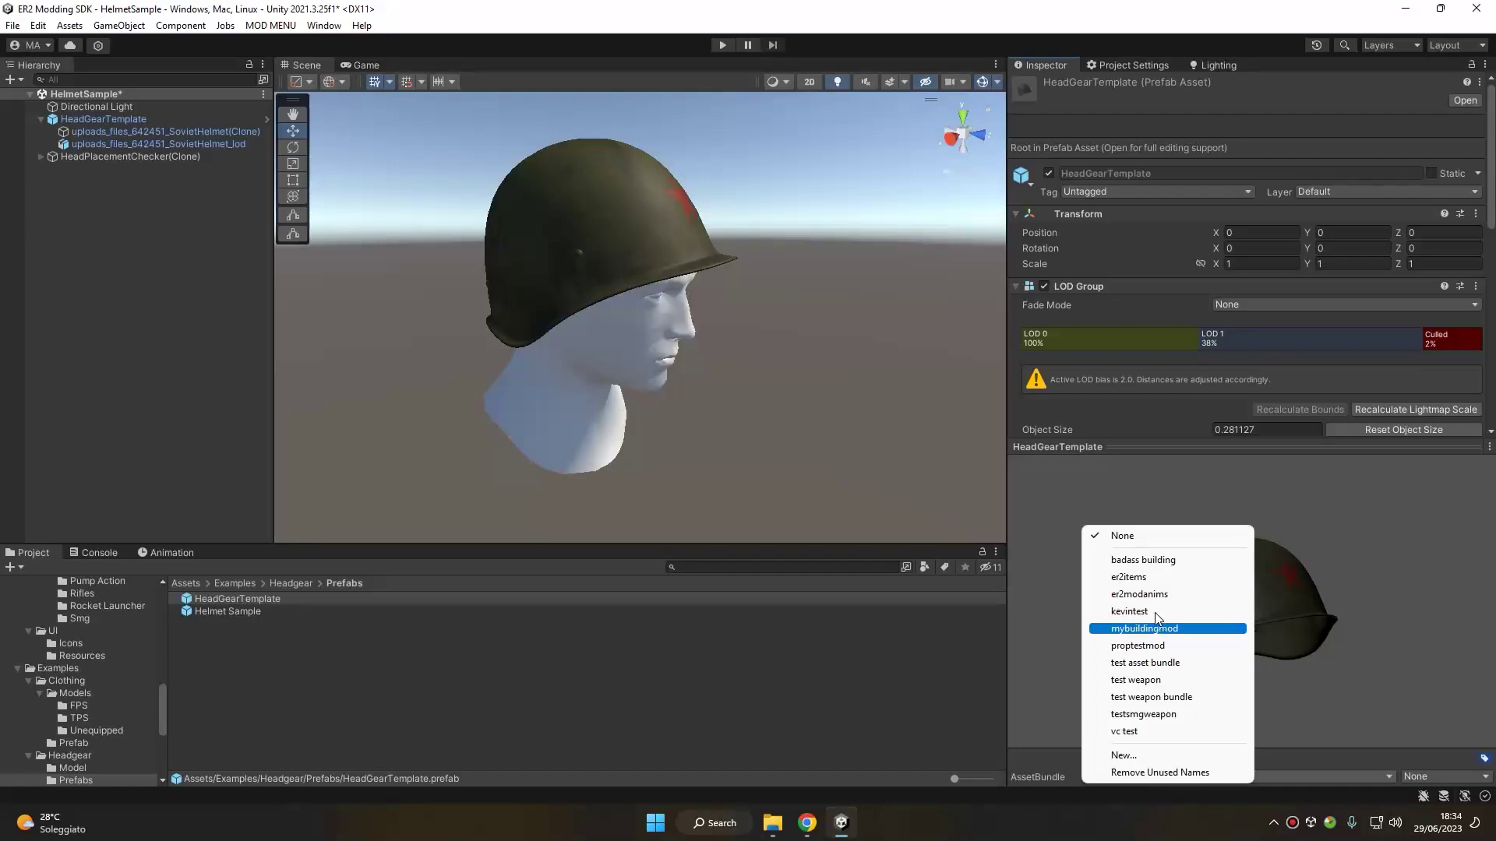
pyautogui.click(1152, 580)
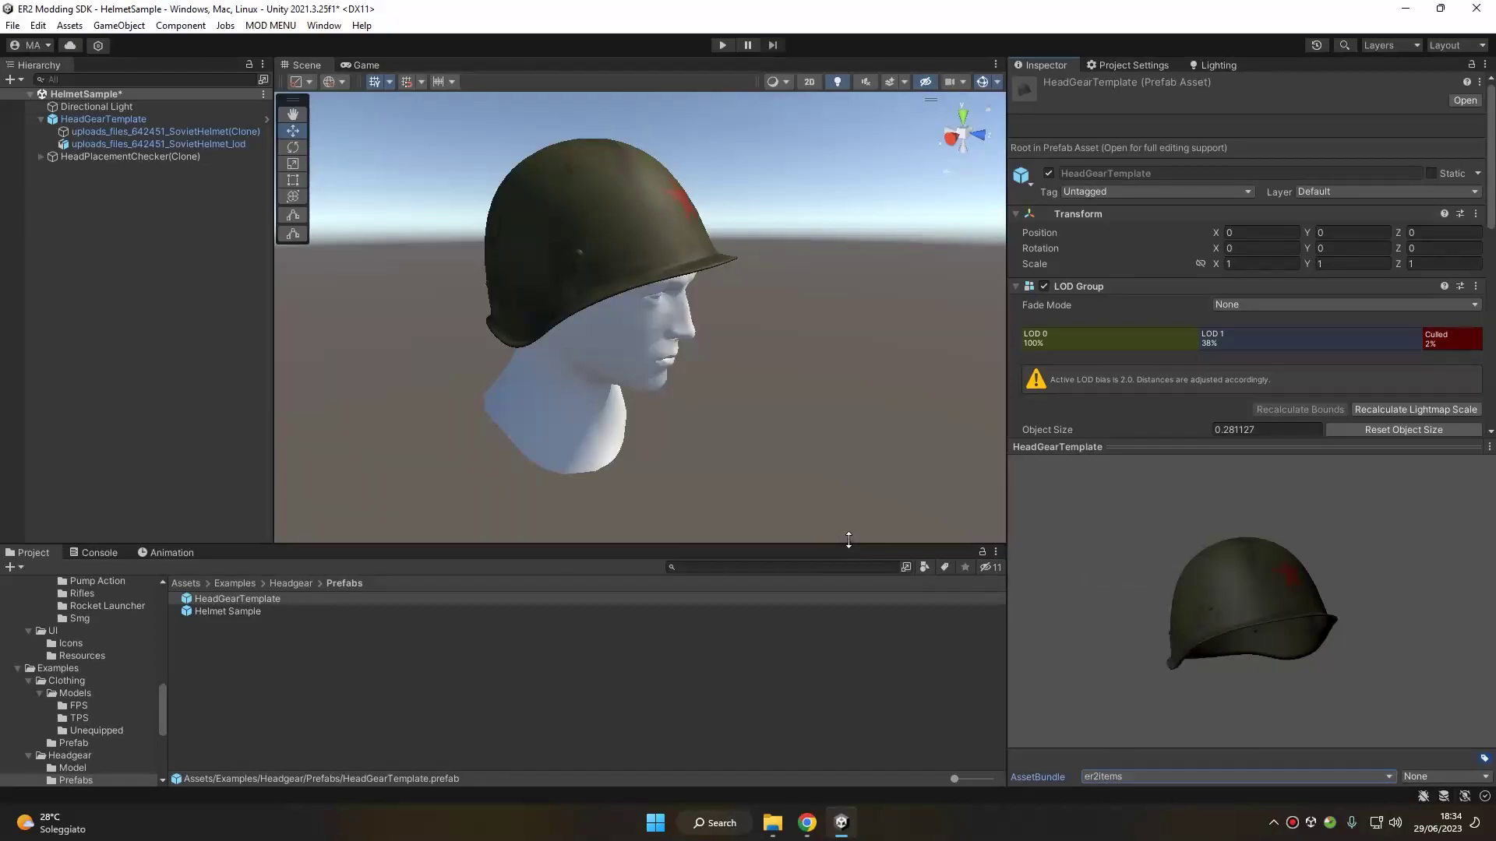
# - Open the mod compiler and select the er2items asset bundle
pyautogui.click(270, 28)
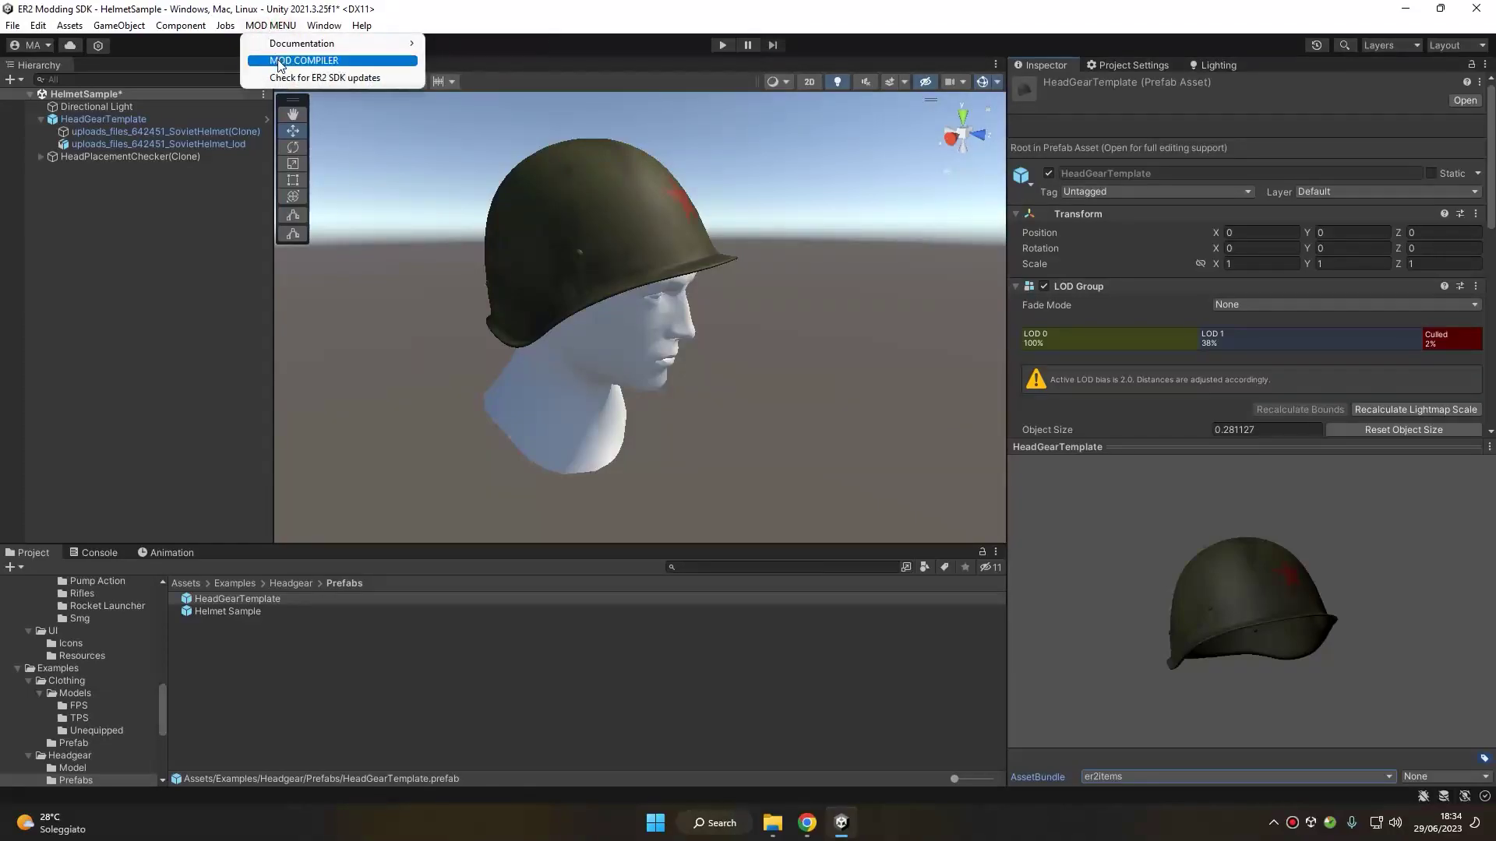
pyautogui.click(279, 61)
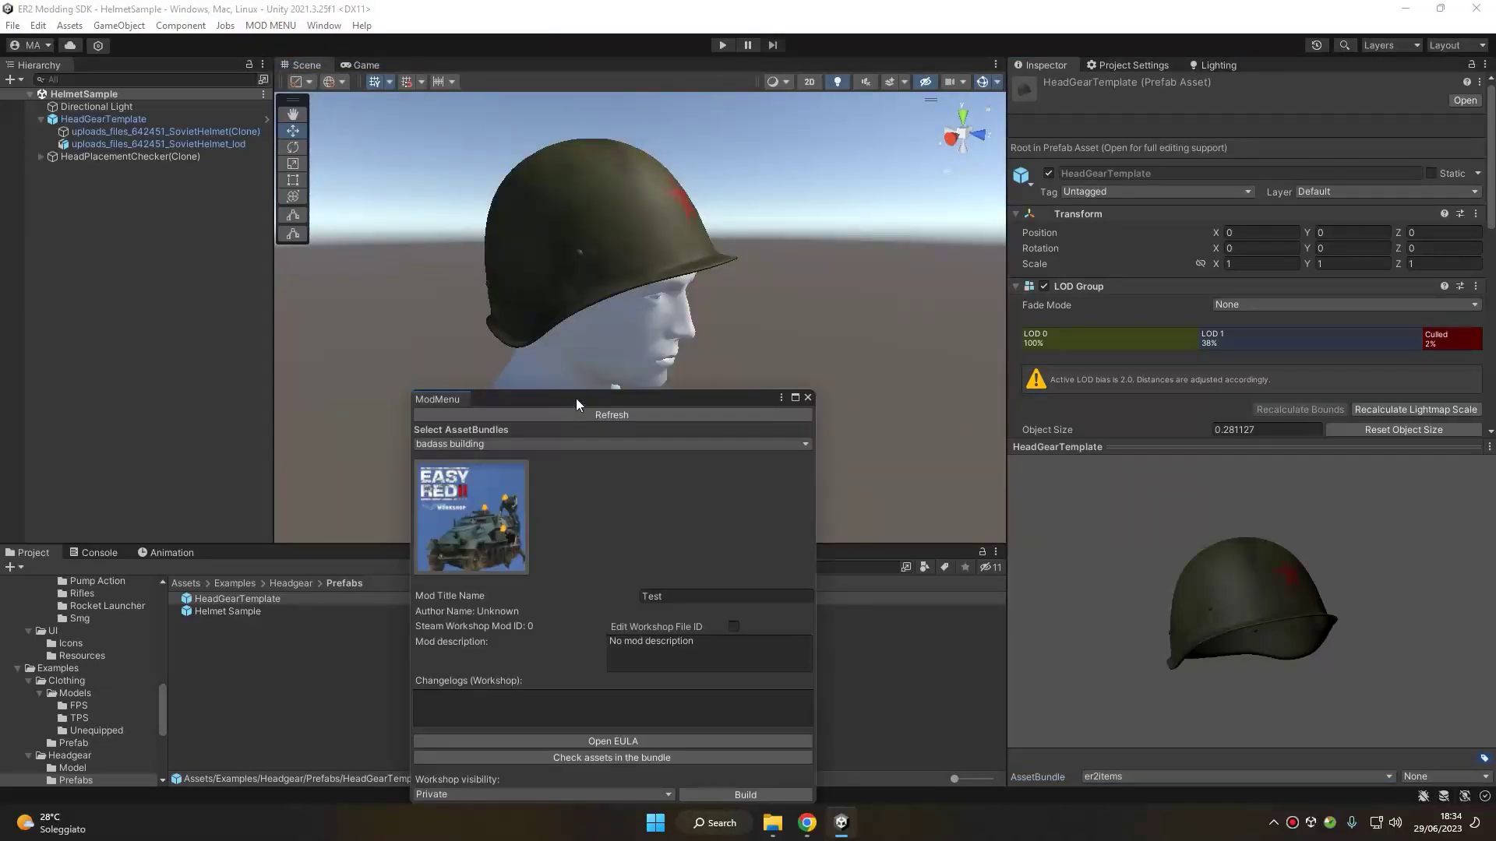
pyautogui.moveTo(576, 399); pyautogui.dragTo(641, 152)
pyautogui.click(537, 188)
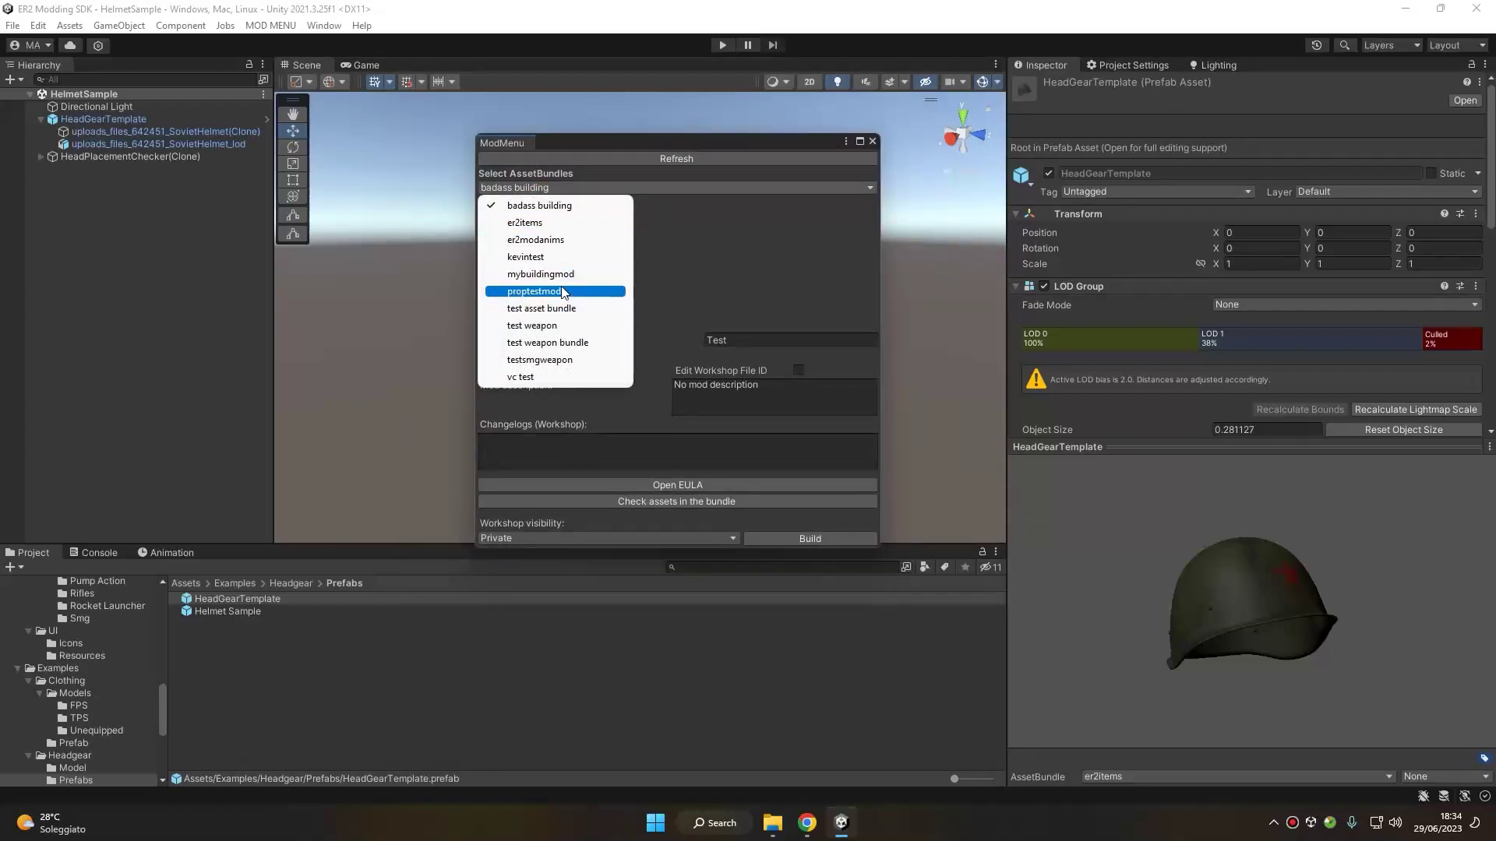
pyautogui.click(534, 222)
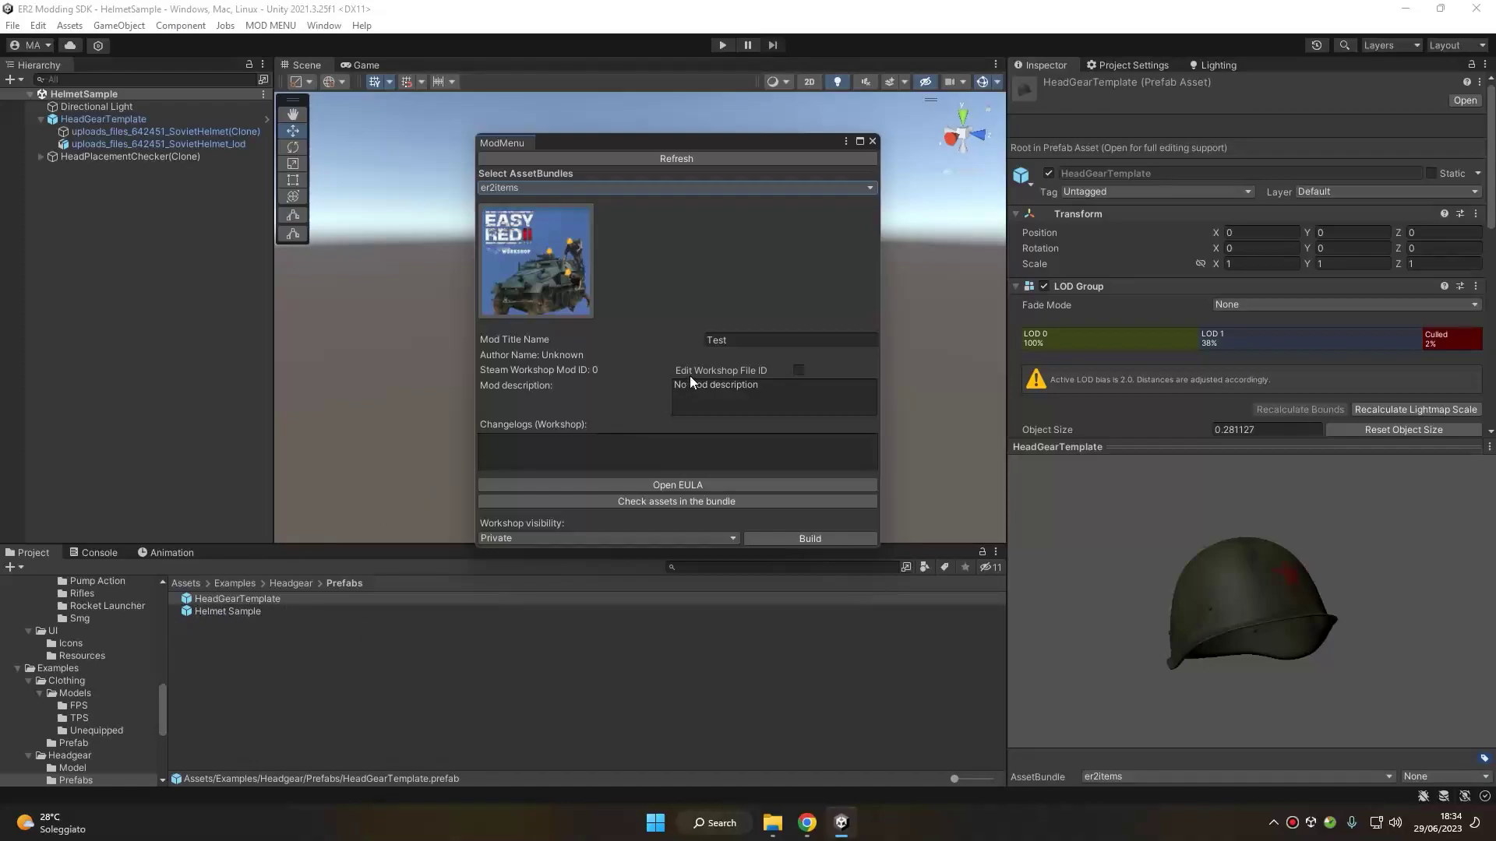
pyautogui.click(739, 340)
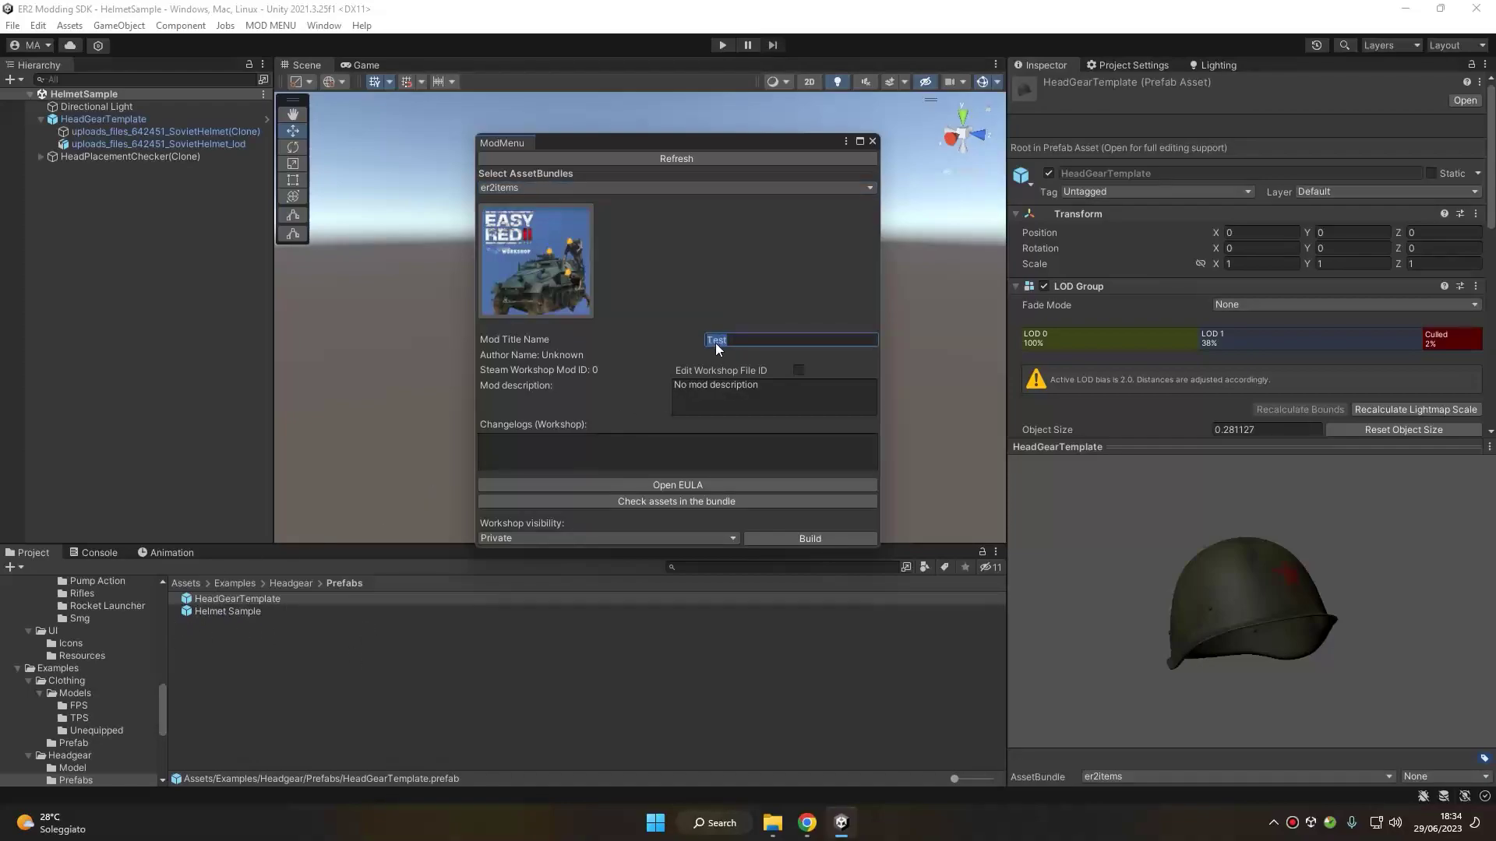
pyautogui.click(759, 395)
pyautogui.click(547, 448)
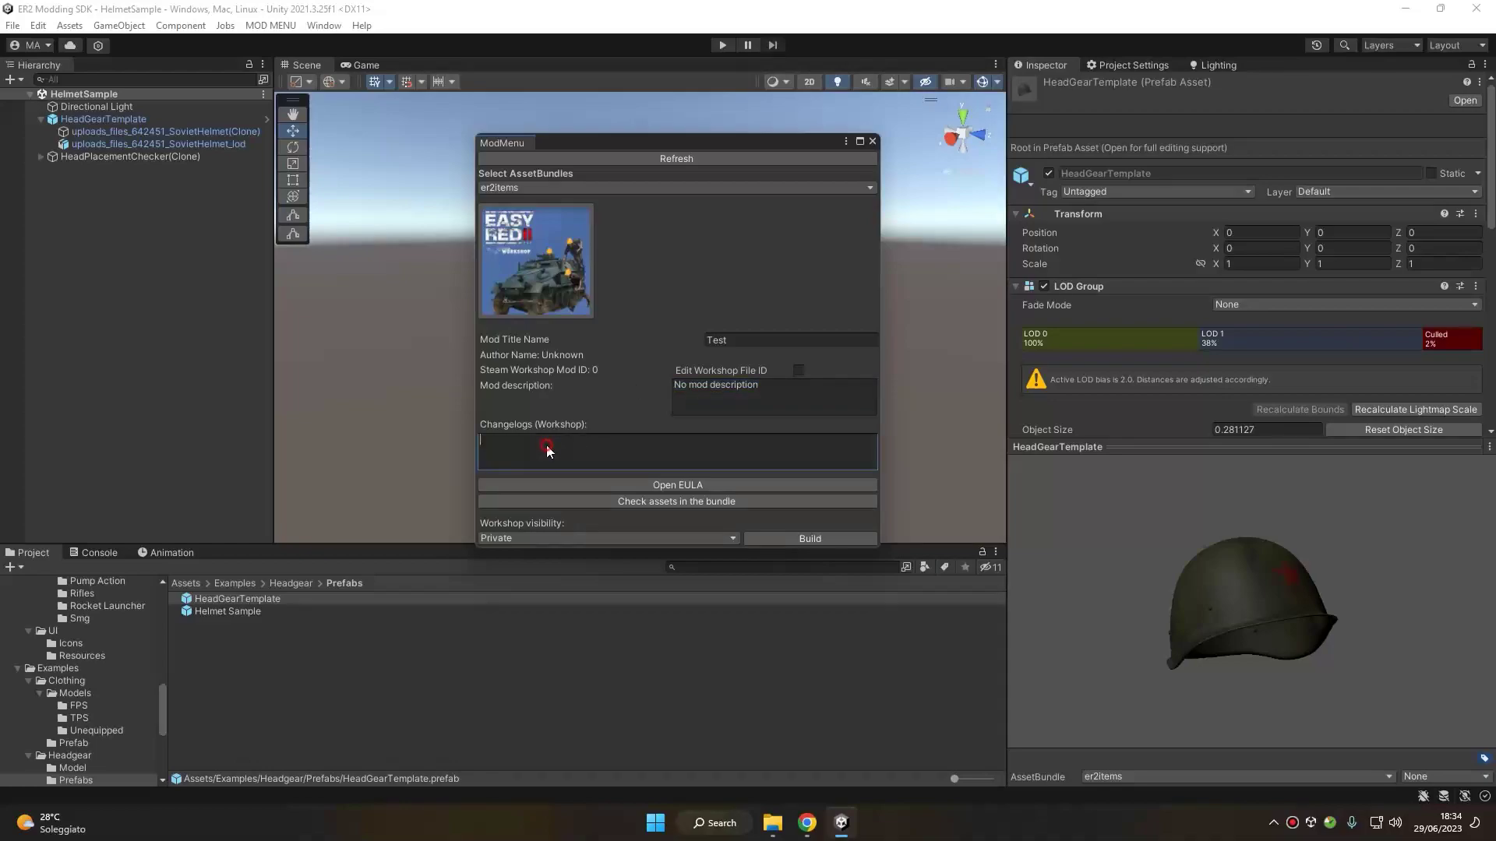
# - Check which assets the er2items bundle contains and review the Workshop visibility options, keeping Private
pyautogui.click(716, 502)
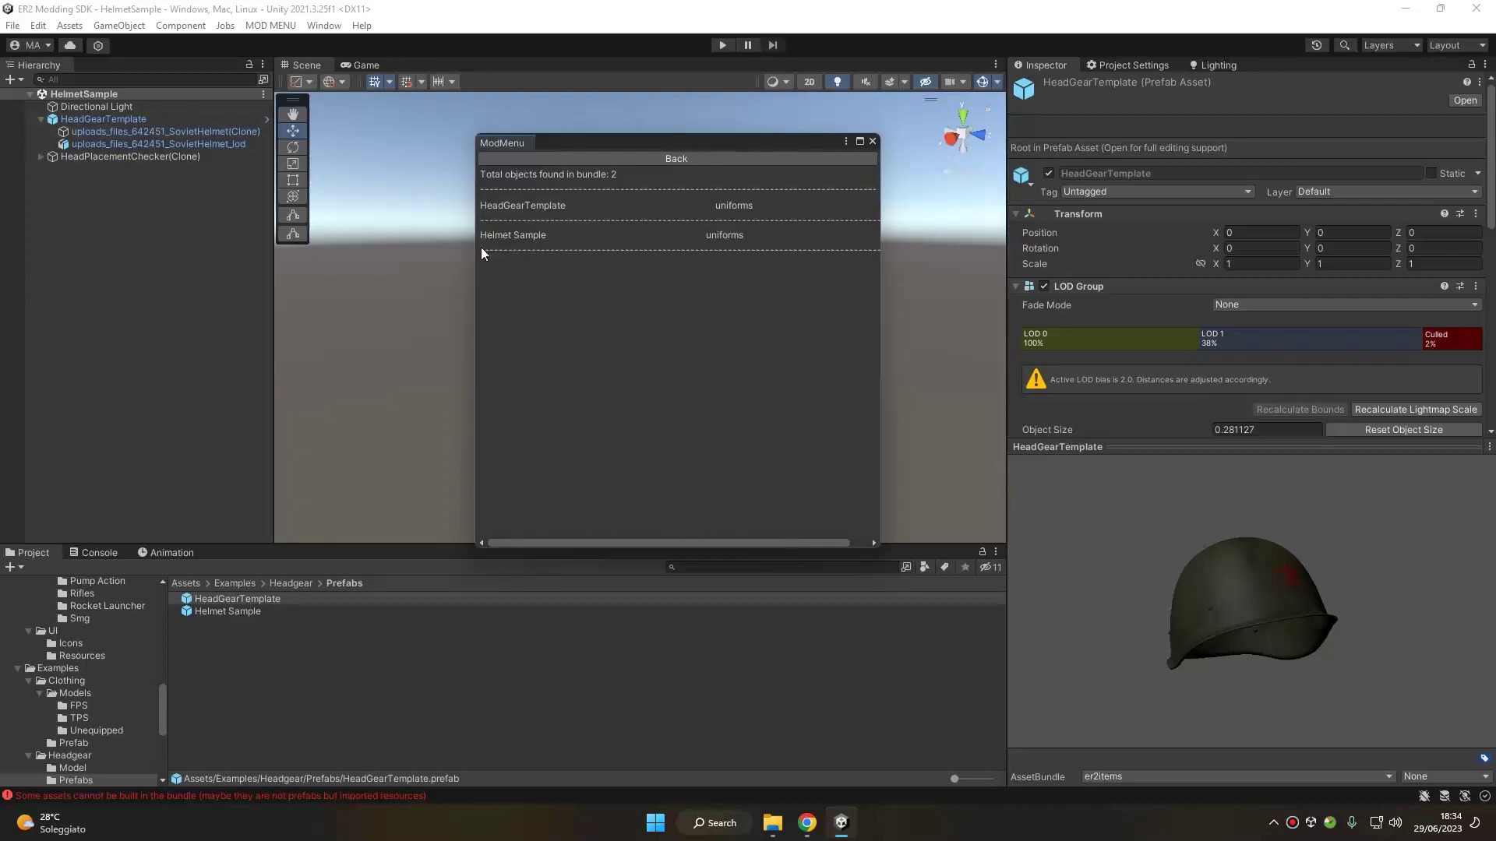
pyautogui.click(658, 156)
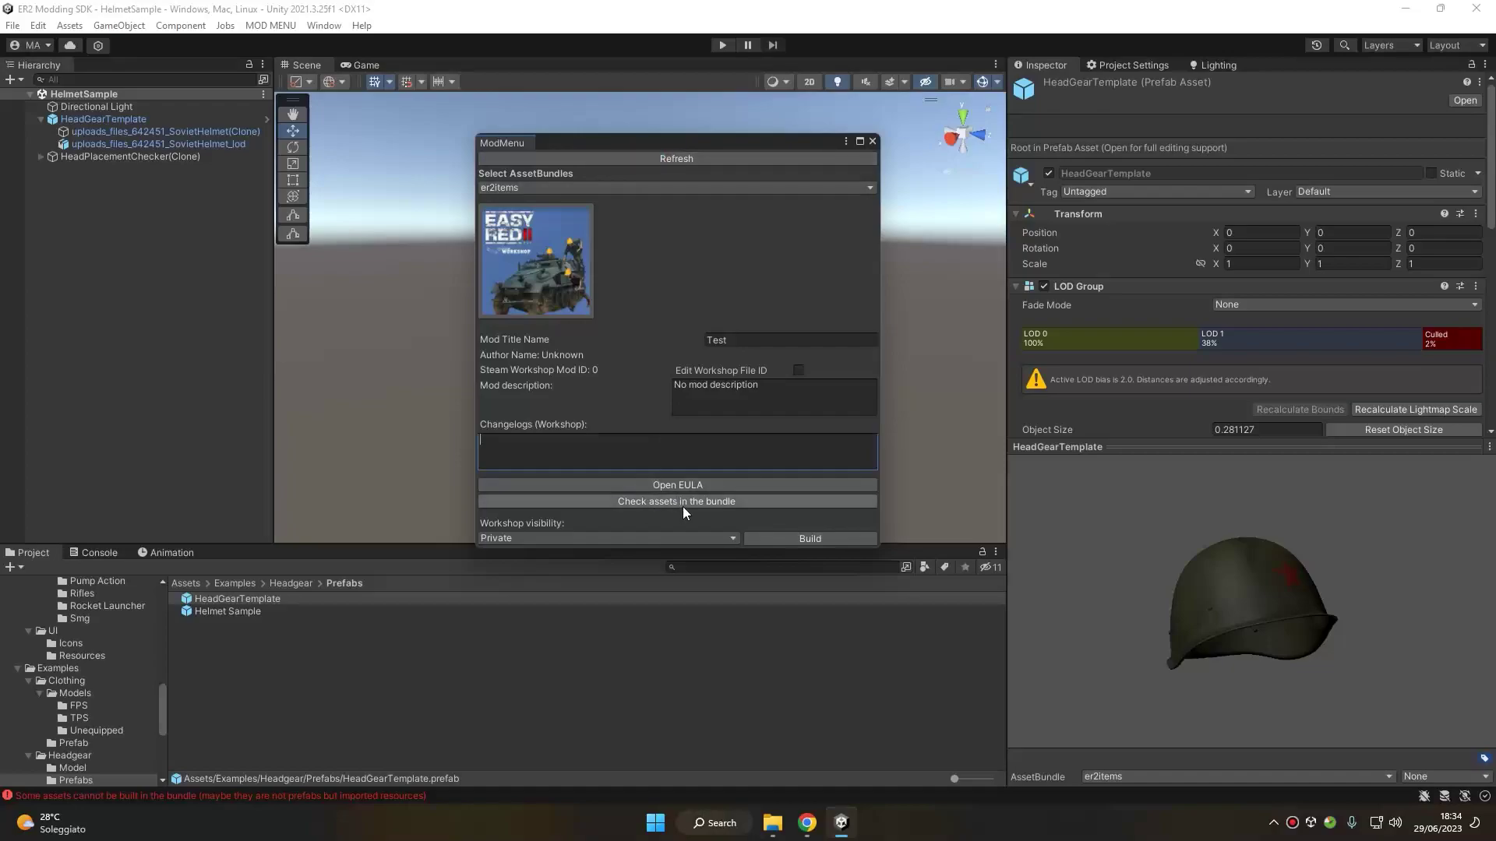
pyautogui.click(545, 539)
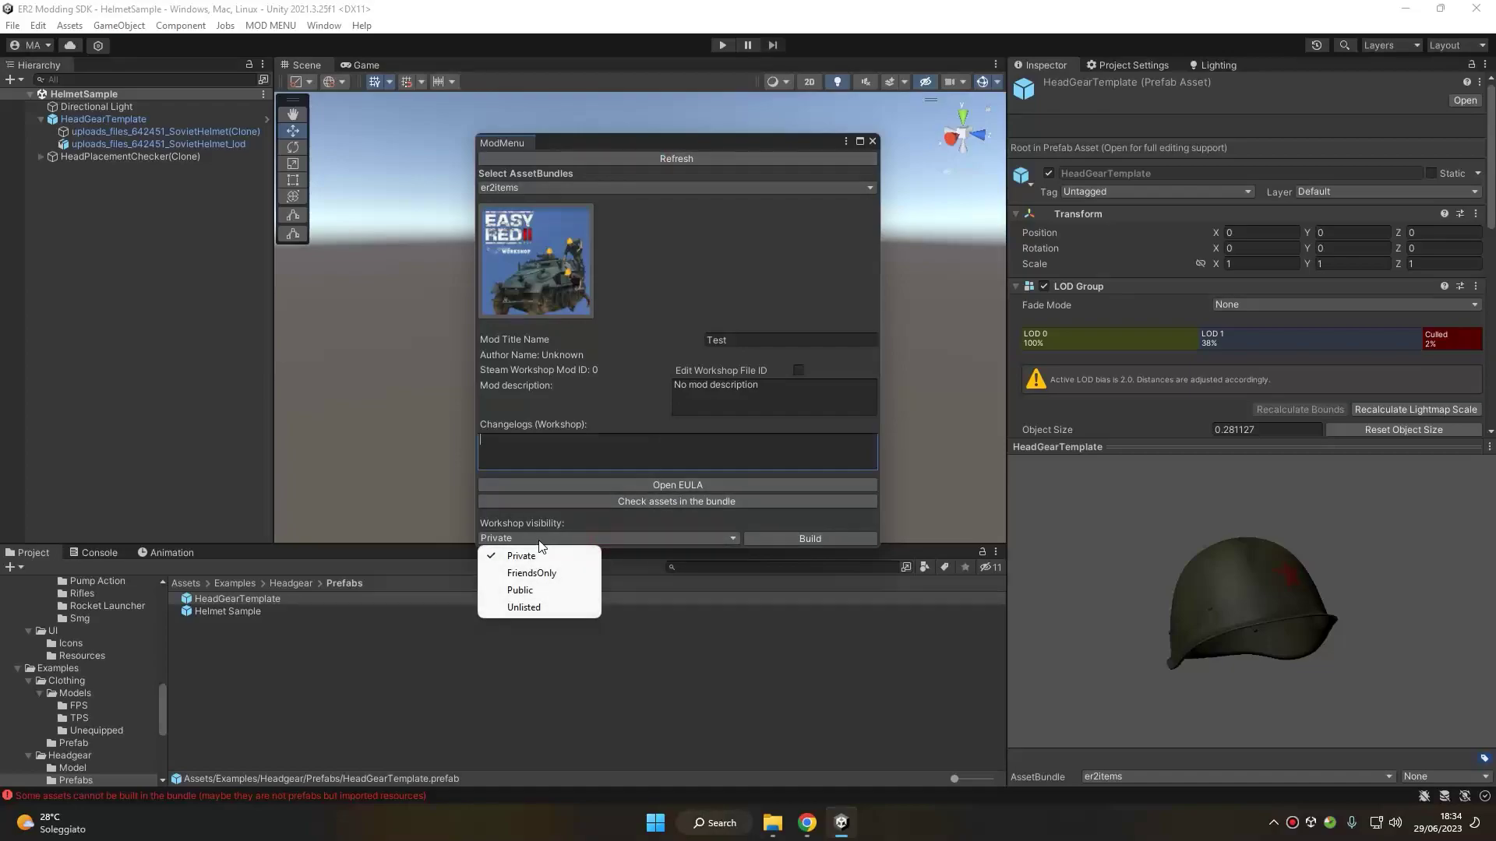
pyautogui.click(733, 538)
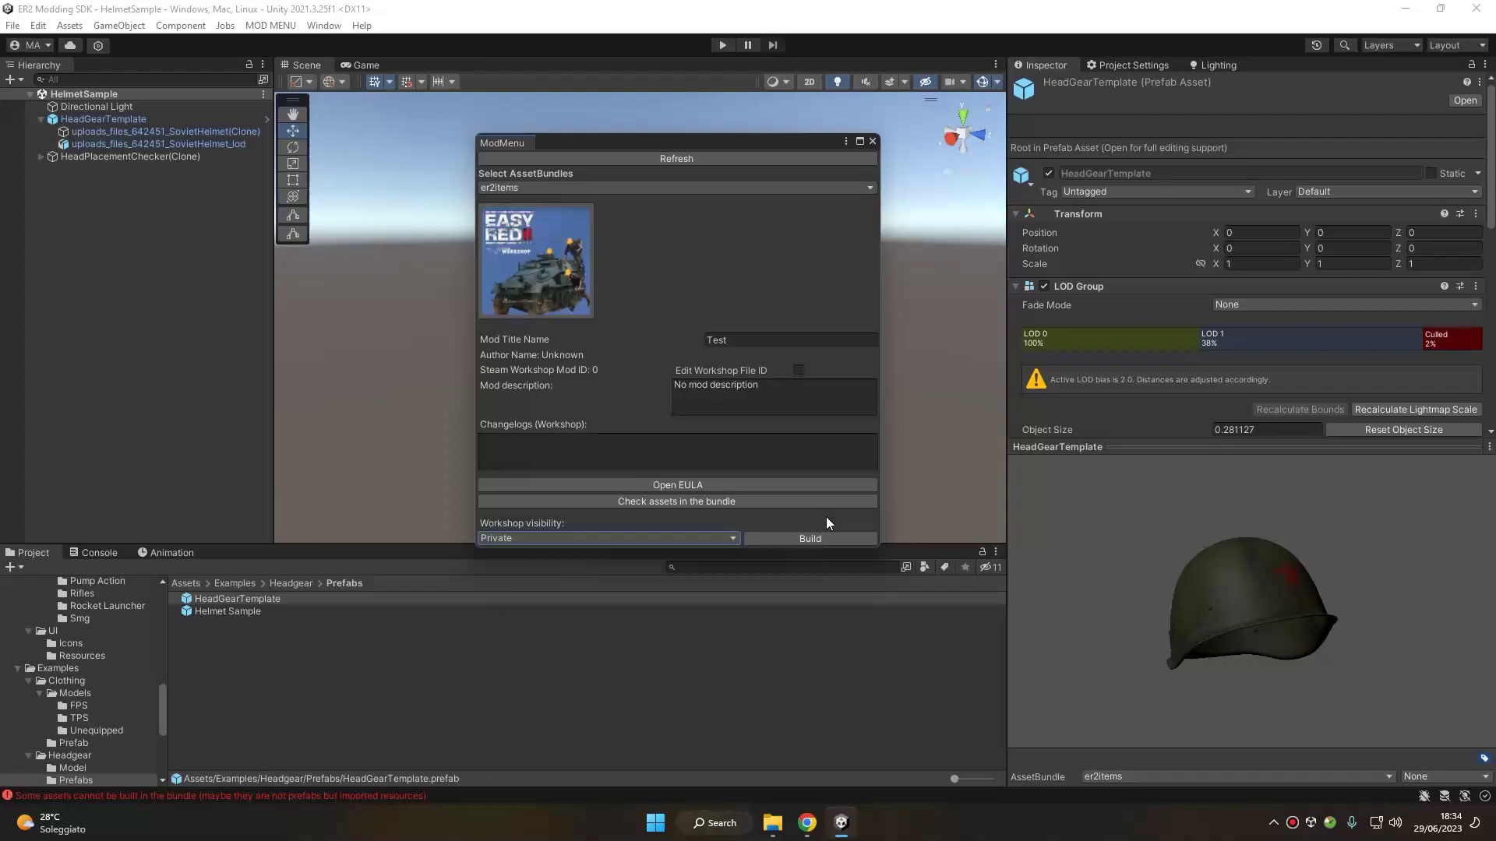